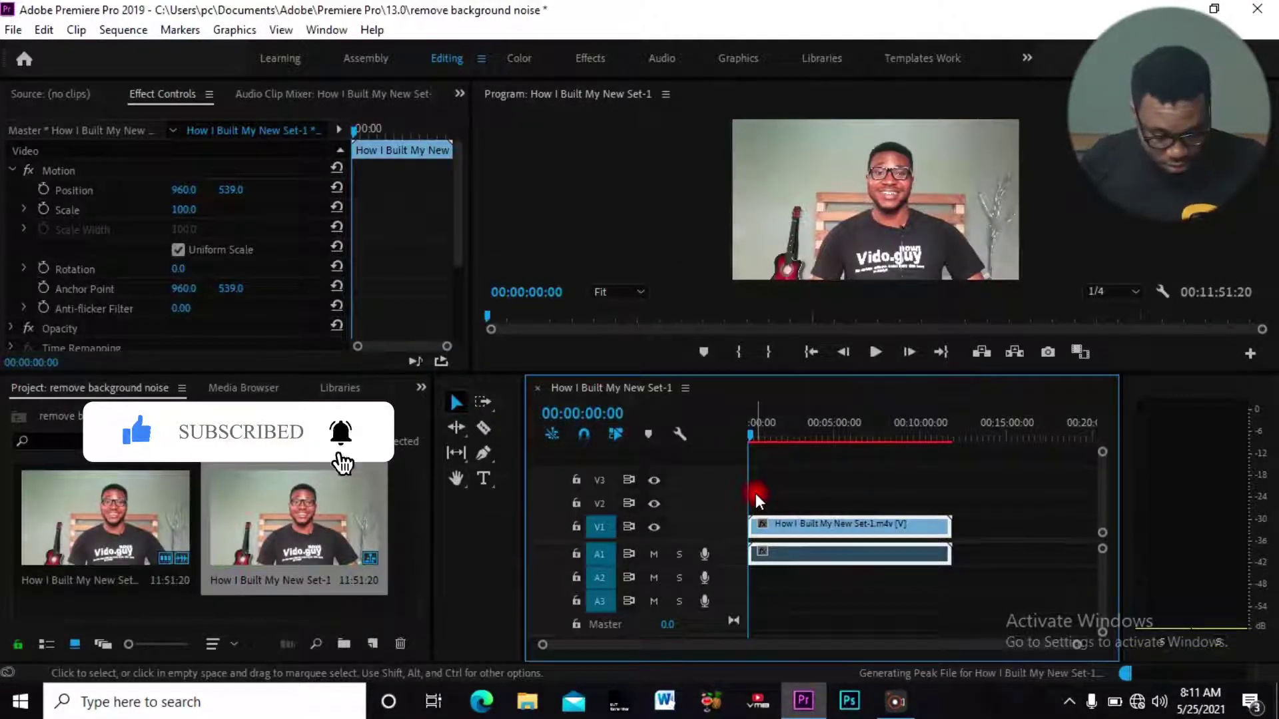
Step: Try to replace the clip in the timeline with the desktop video 20210525_080220
{"action": "key", "text": "Delete"}
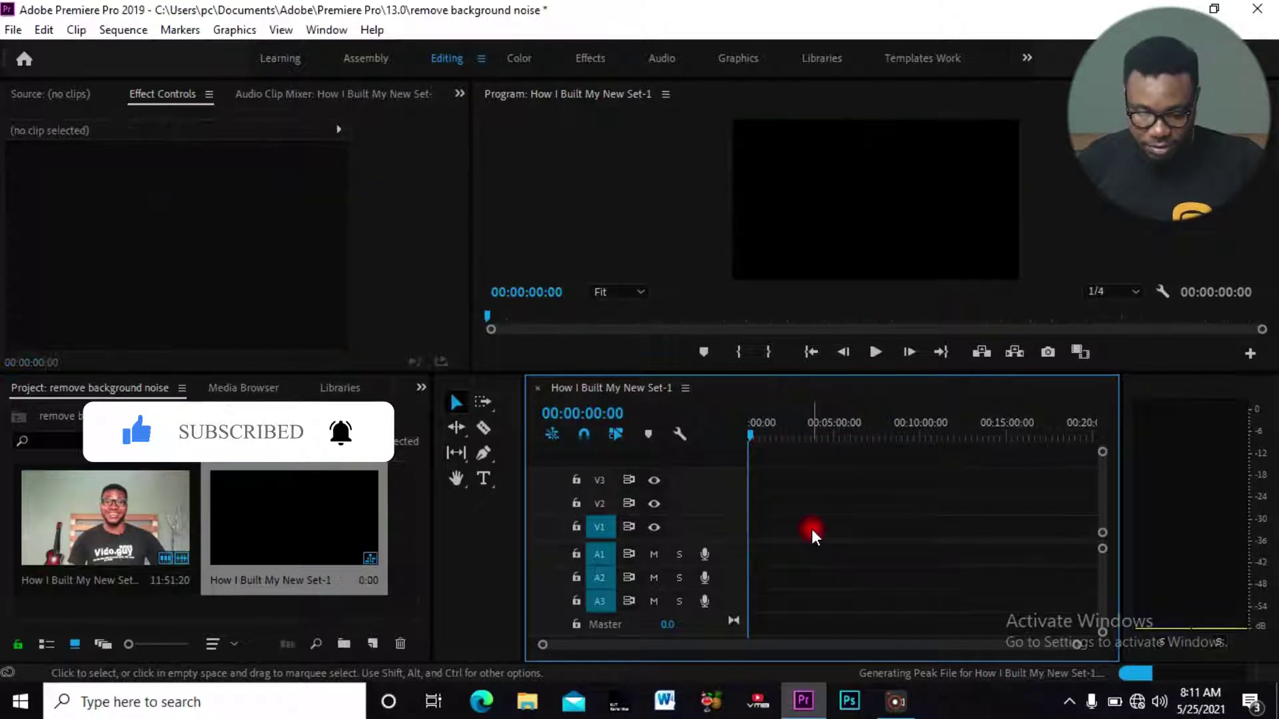
{"action": "left_click", "coordinate": [1171, 10]}
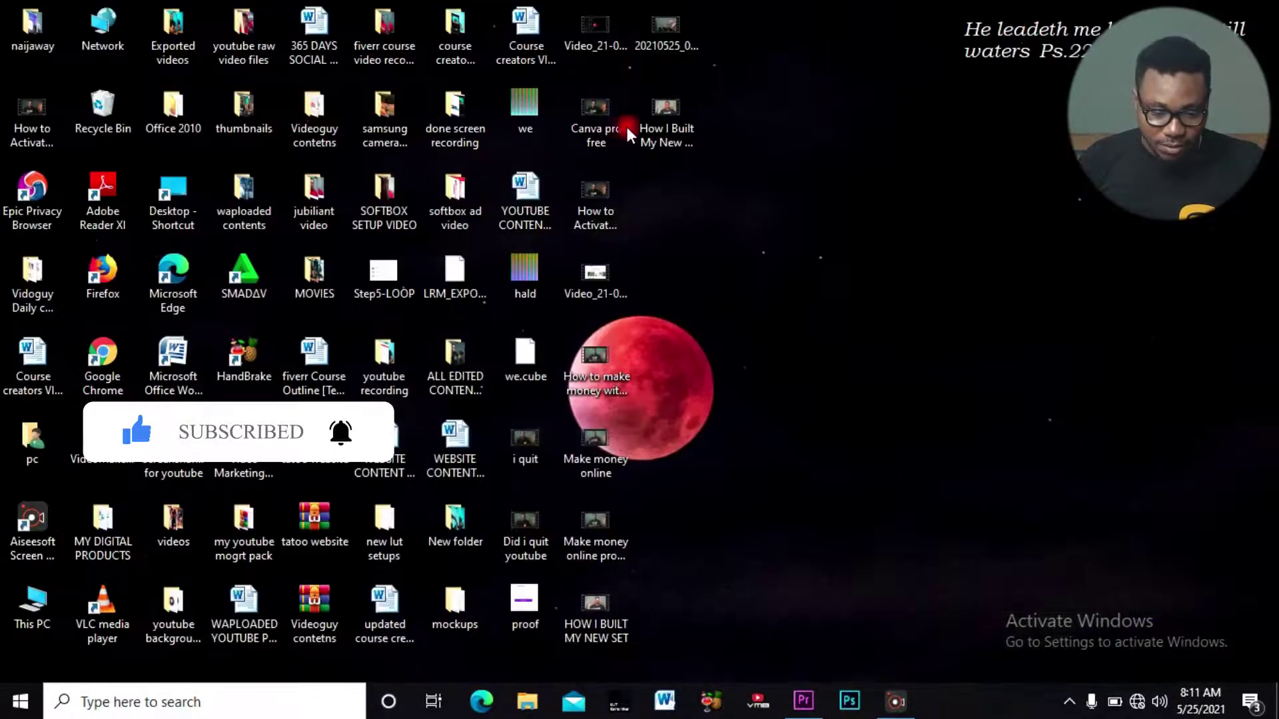
{"action": "left_click", "coordinate": [667, 46]}
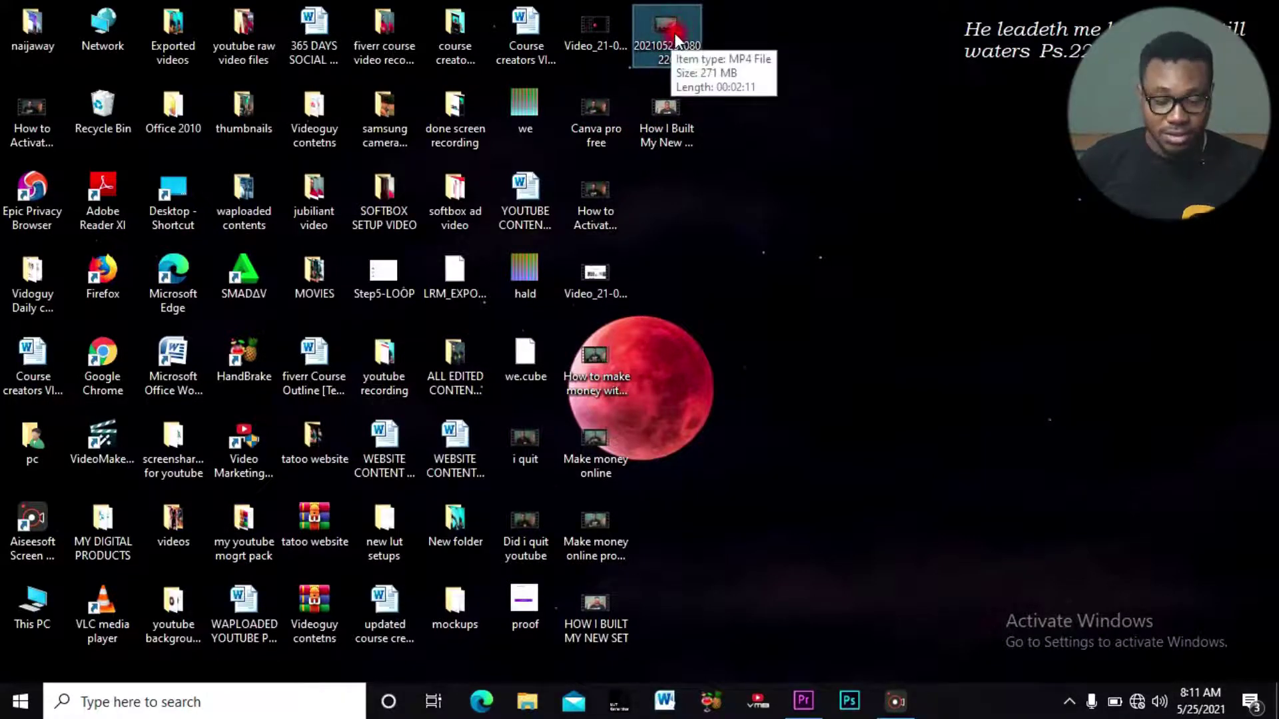
{"action": "left_click_drag", "start_coordinate": [678, 41], "coordinate": [758, 114]}
{"action": "left_click_drag", "start_coordinate": [862, 281], "coordinate": [806, 649]}
{"action": "left_click_drag", "start_coordinate": [813, 715], "coordinate": [802, 590]}
{"action": "left_click_drag", "start_coordinate": [833, 543], "coordinate": [834, 543]}
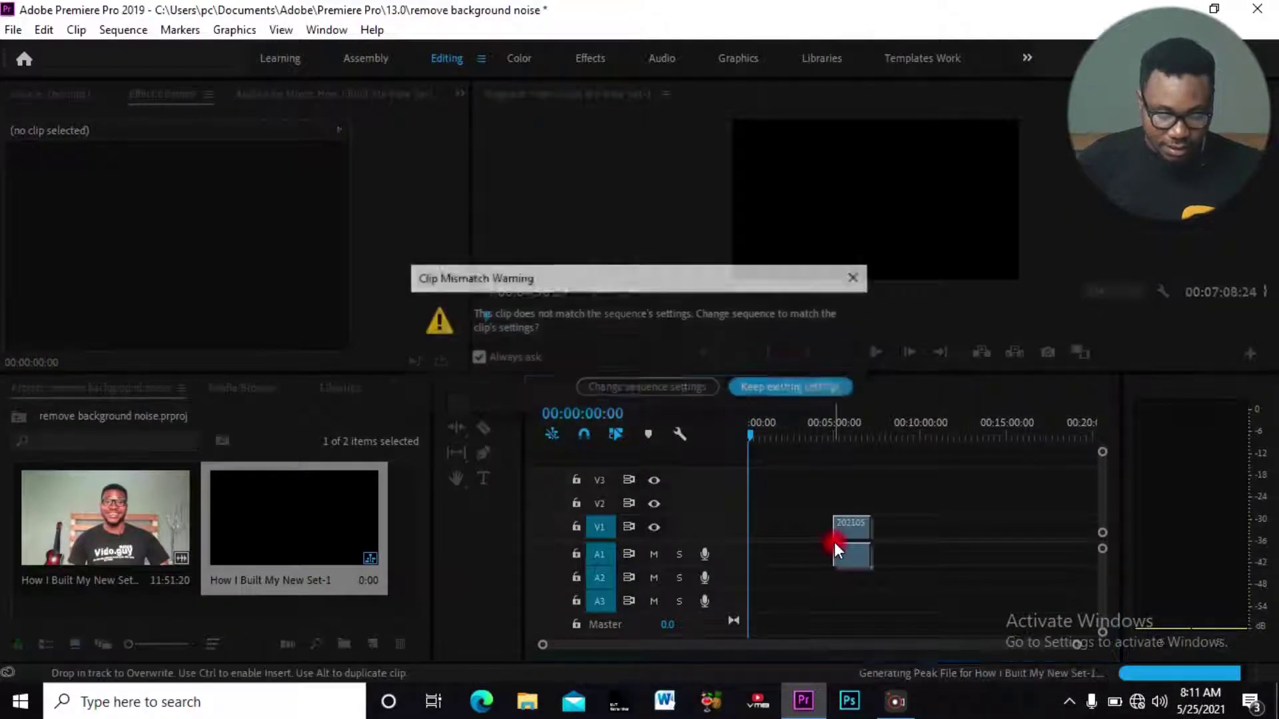
{"action": "left_click", "coordinate": [855, 278]}
Step: Delete both existing items from the project and create a new sequence from the desktop video 20210525_080220.mp4
{"action": "left_click_drag", "start_coordinate": [327, 605], "coordinate": [110, 514]}
{"action": "key", "text": "Delete"}
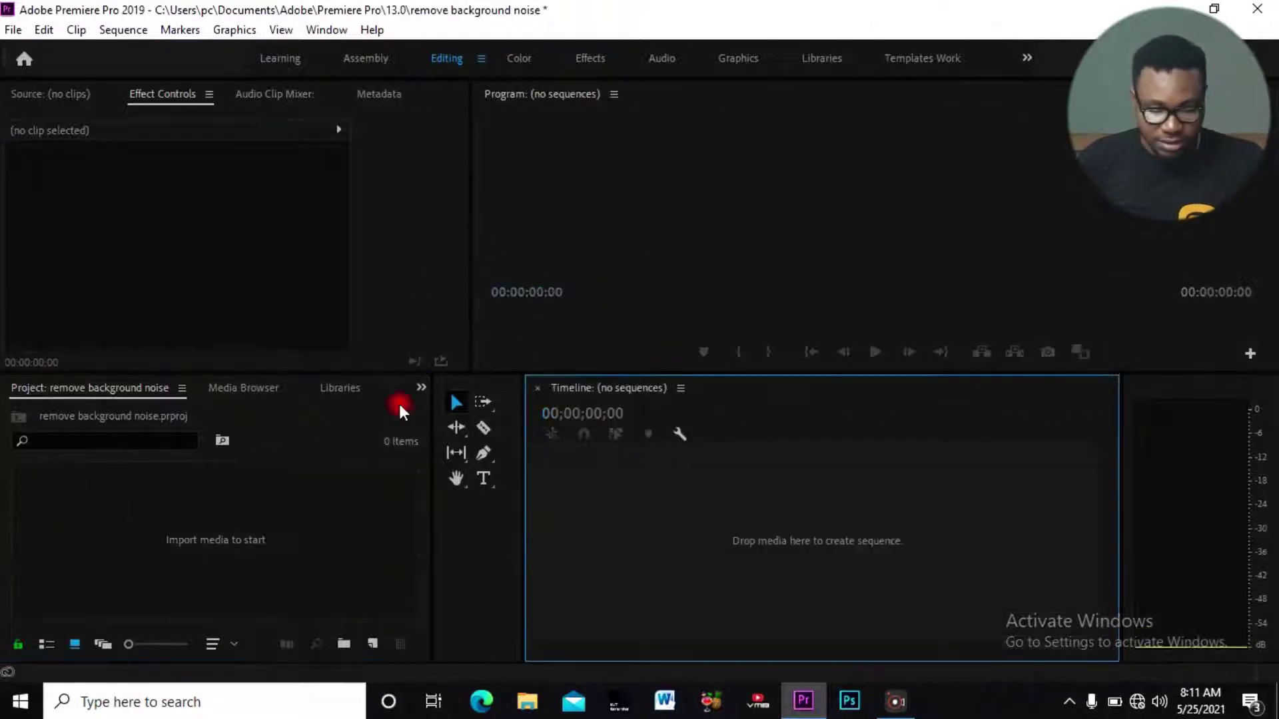
{"action": "left_click", "coordinate": [1157, 4]}
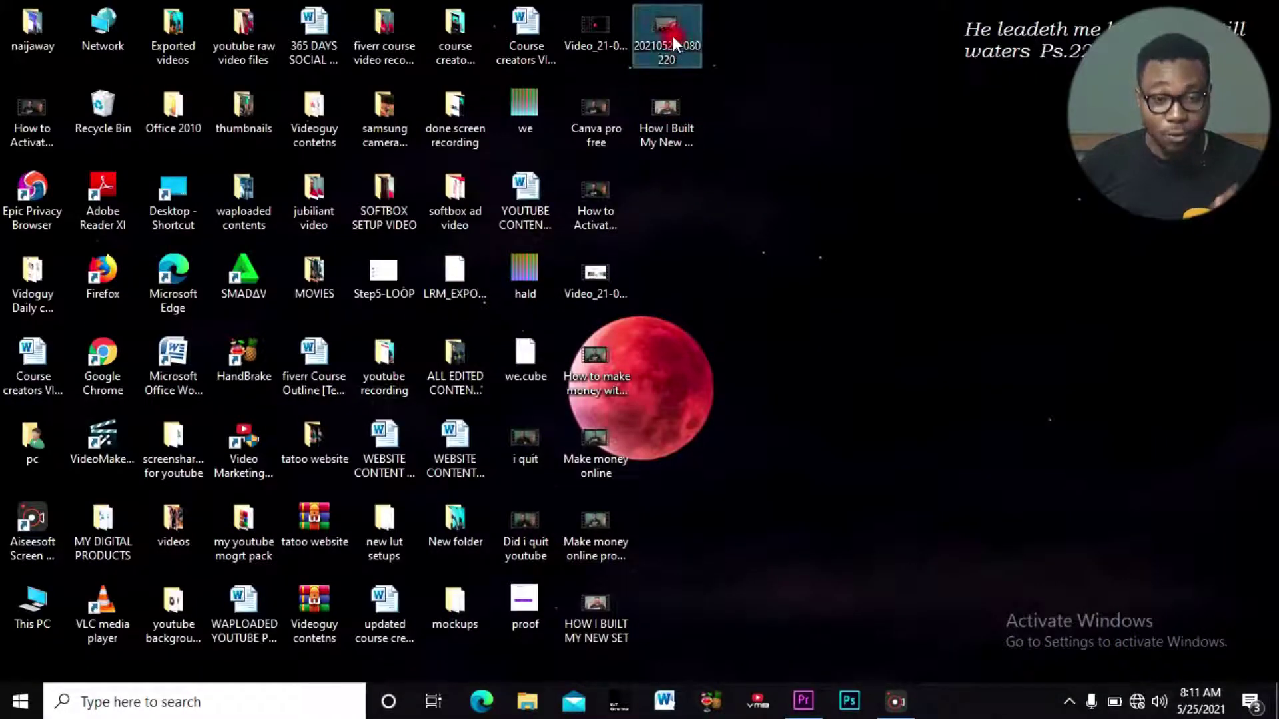
{"action": "left_click_drag", "start_coordinate": [832, 165], "coordinate": [868, 569]}
{"action": "left_click_drag", "start_coordinate": [836, 688], "coordinate": [733, 521]}
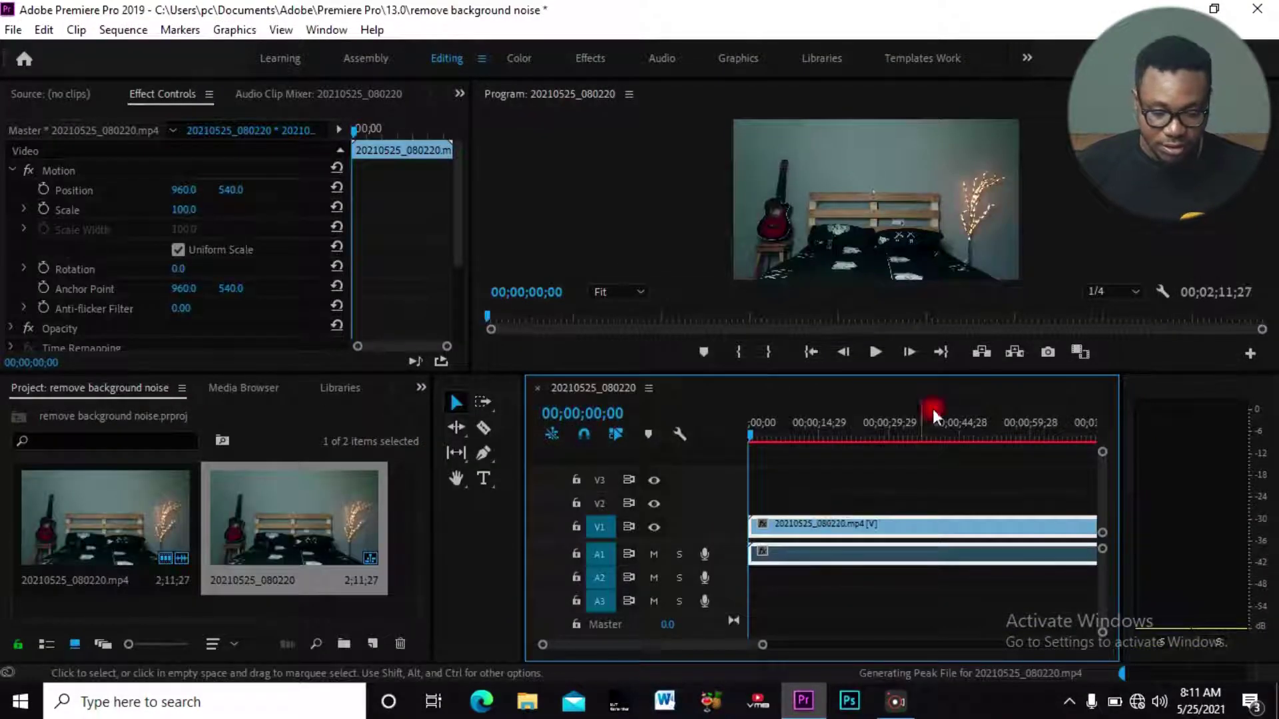
Step: Split the 20210525_080220.mp4 clip at 00;00;13;05 and play back the section after the cut
{"action": "left_click_drag", "start_coordinate": [755, 438], "coordinate": [812, 446]}
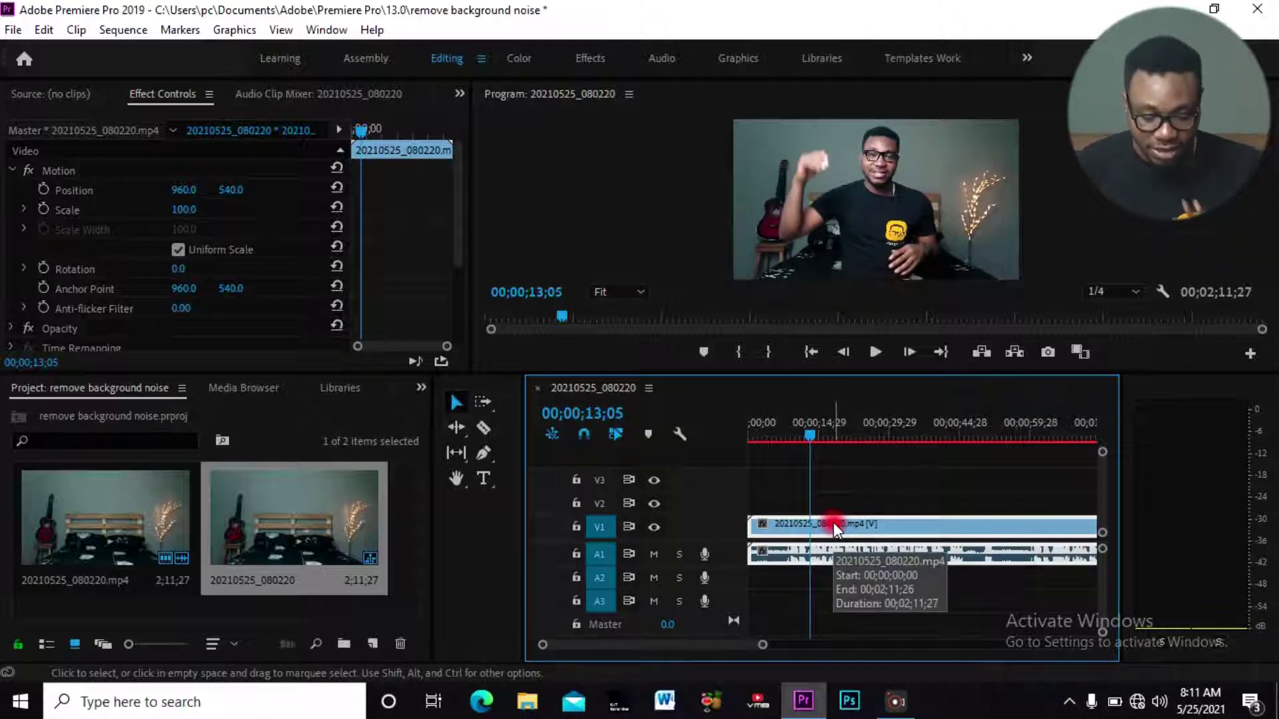
{"action": "key", "text": "space"}
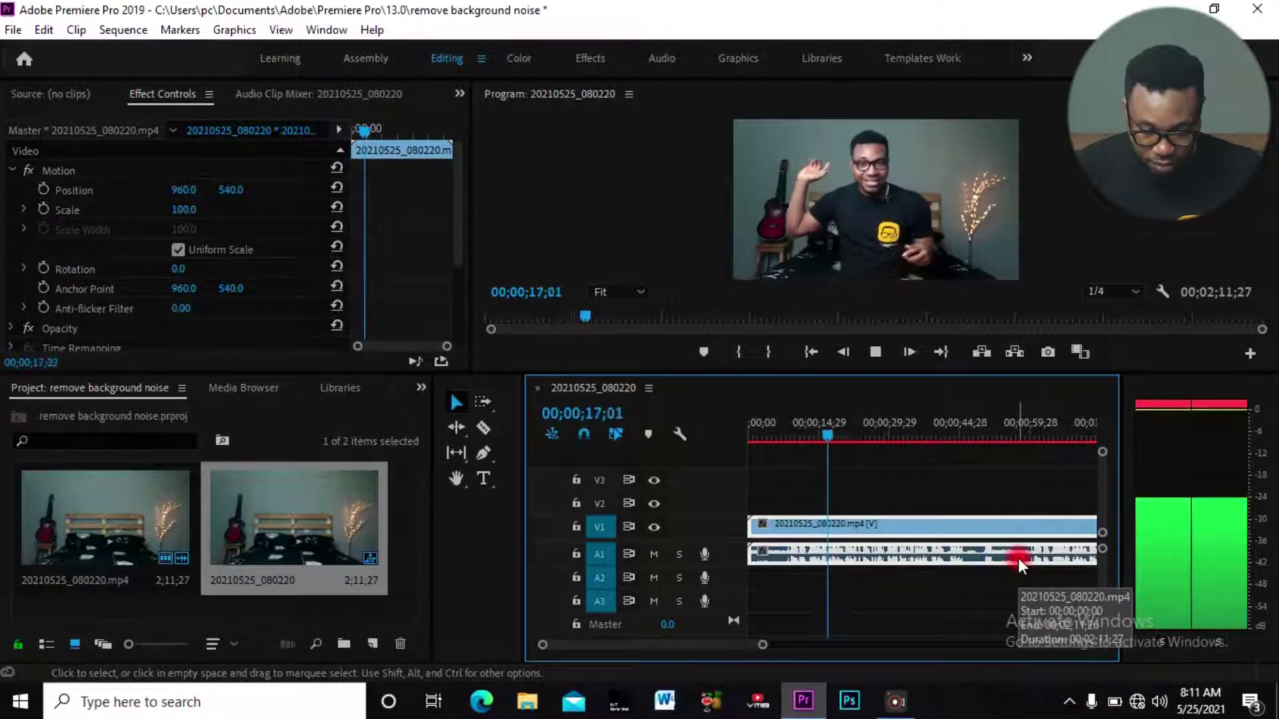
{"action": "key", "text": "space"}
{"action": "left_click_drag", "start_coordinate": [833, 437], "coordinate": [809, 433]}
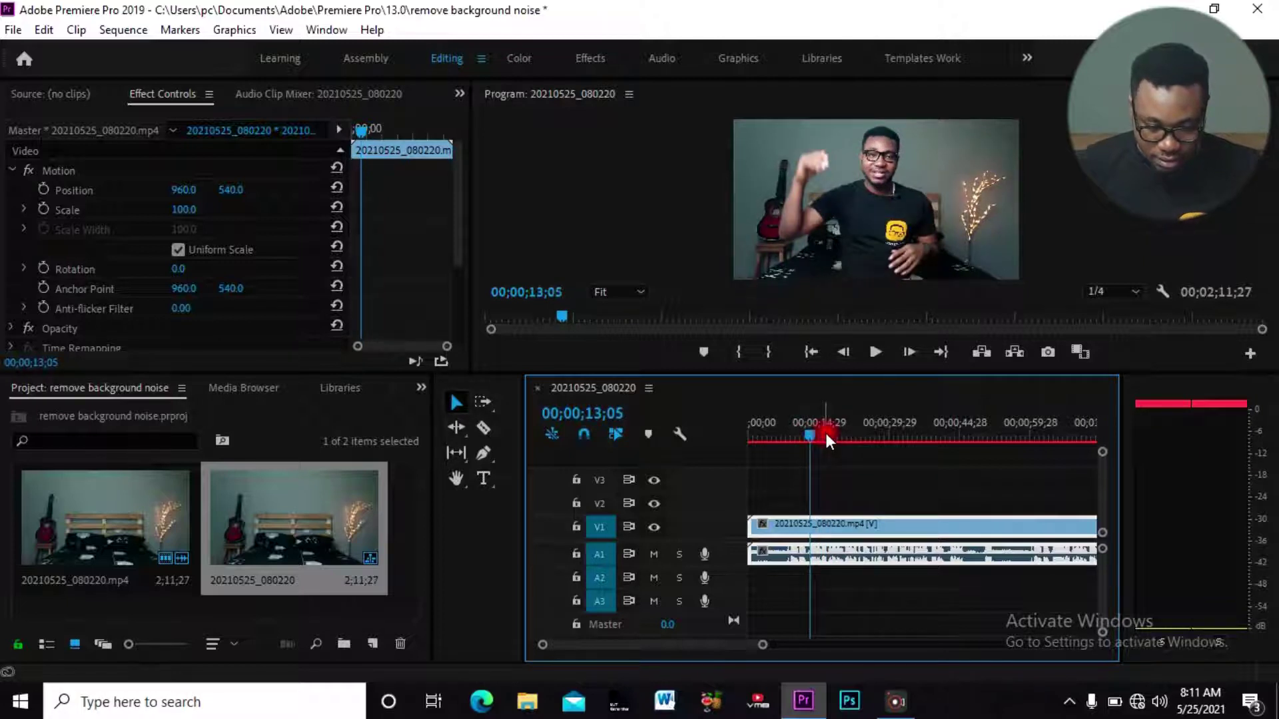
{"action": "key", "text": "c"}
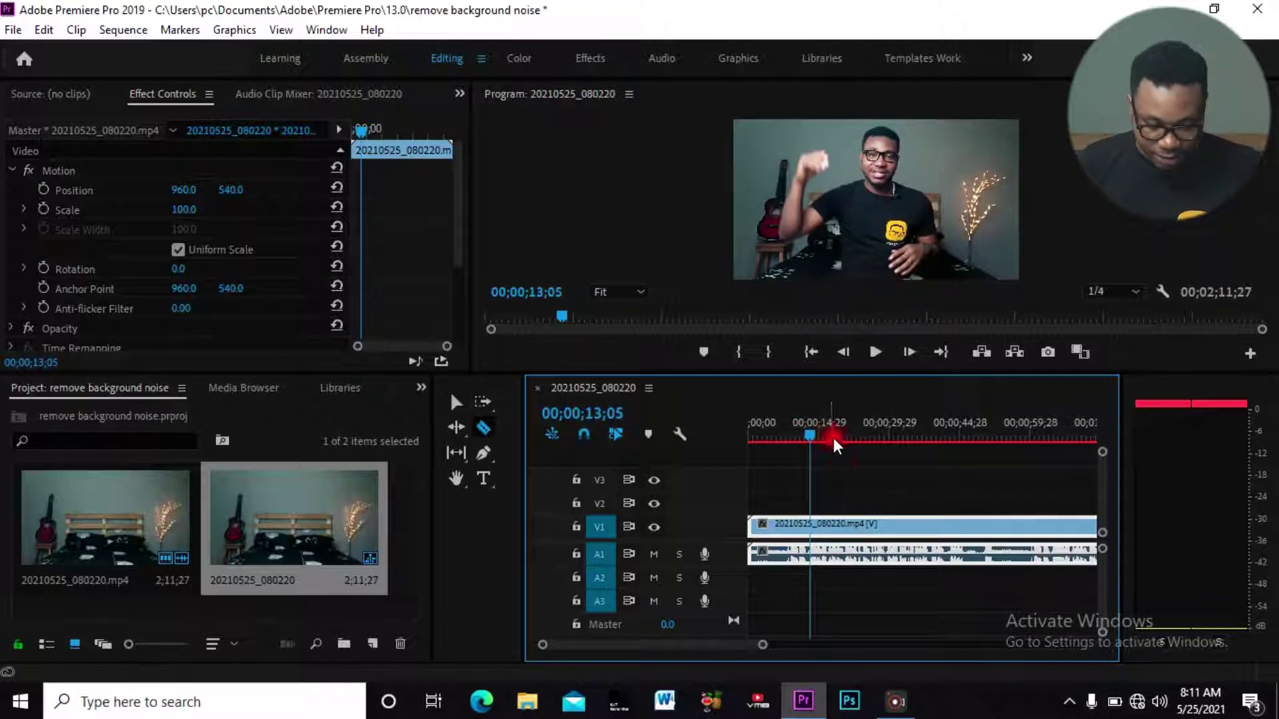
{"action": "left_click", "coordinate": [812, 526]}
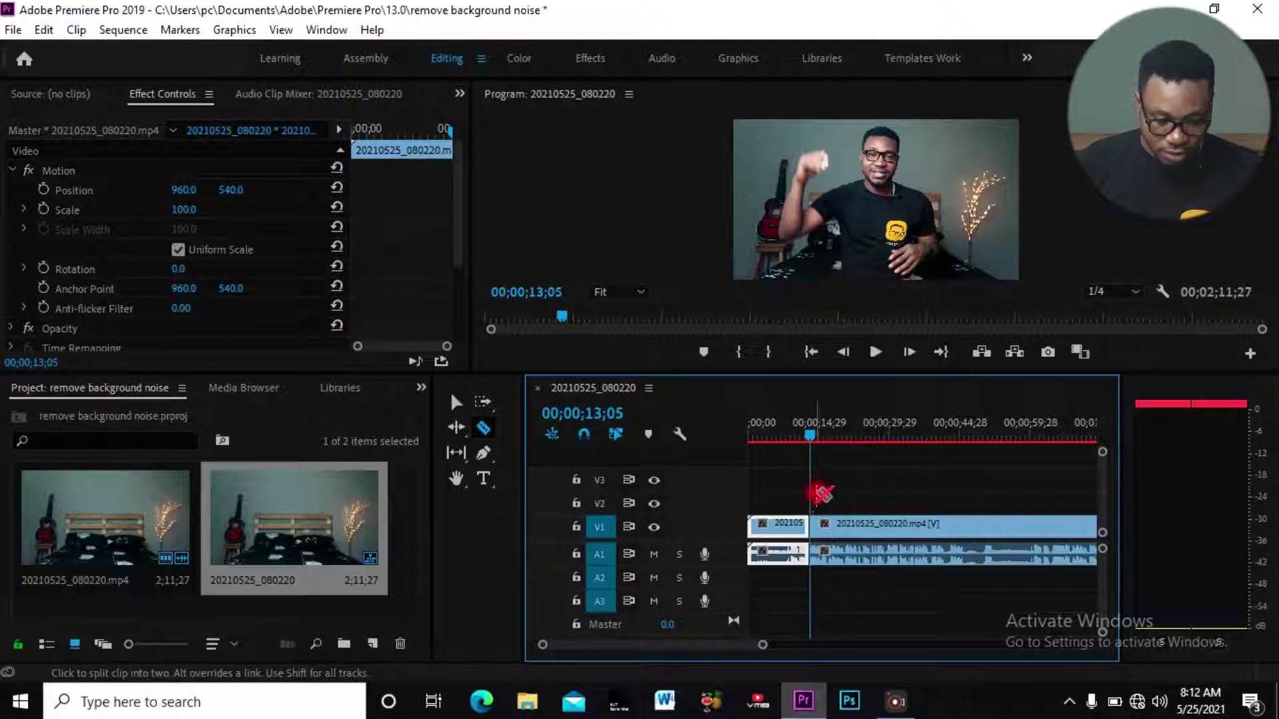
{"action": "key", "text": "space"}
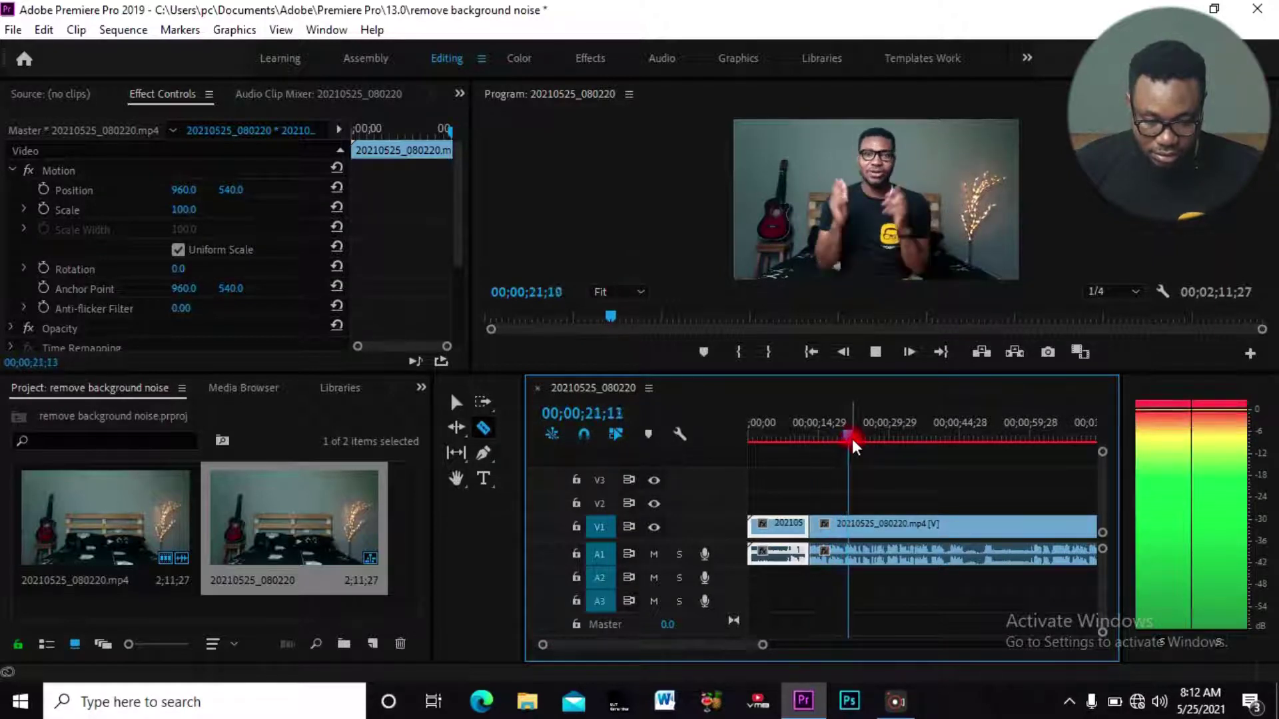
{"action": "key", "text": "space"}
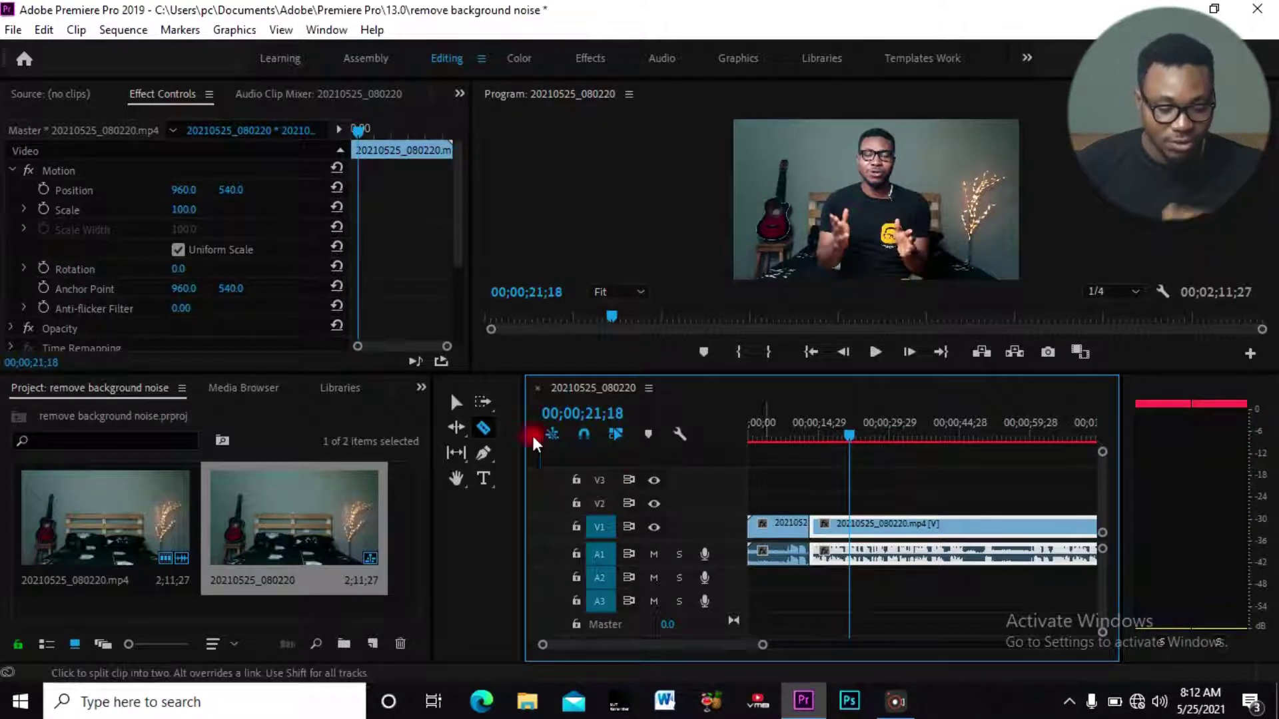
Step: Find the DeNoise audio effect, apply it to the clip segment after the cut, and bring its settings into view
{"action": "left_click", "coordinate": [420, 388]}
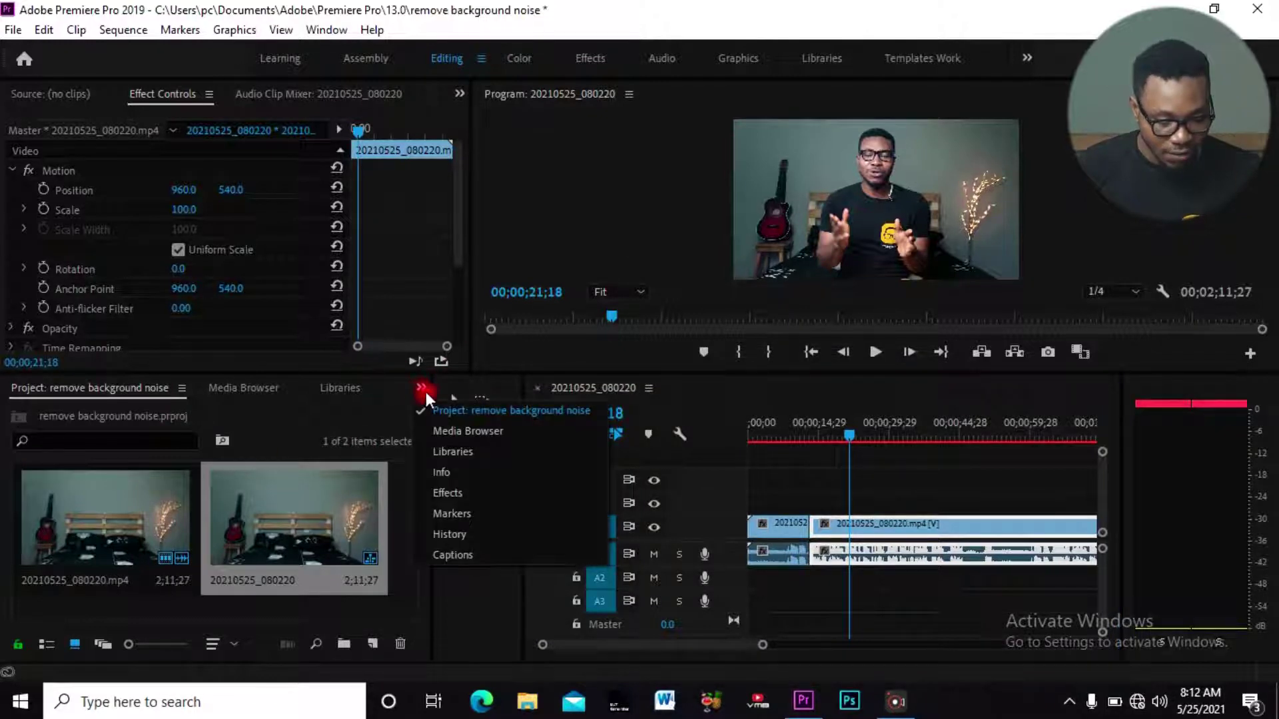
{"action": "left_click", "coordinate": [470, 494]}
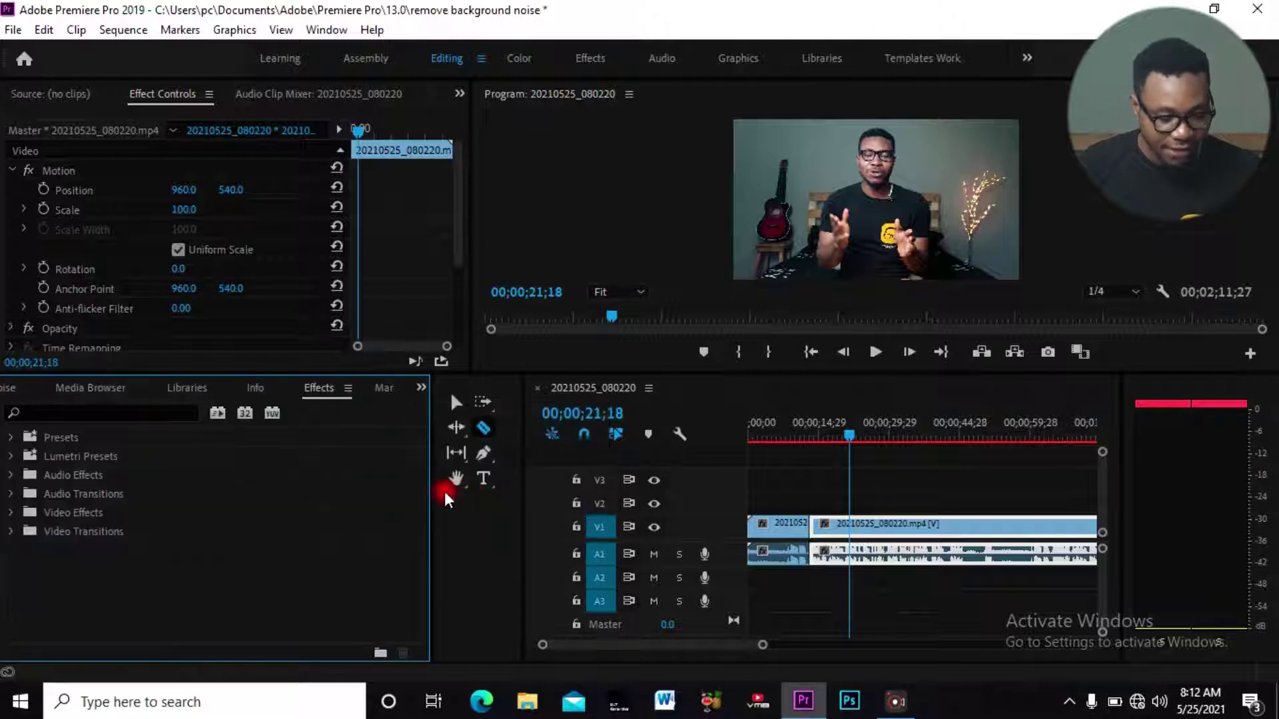
{"action": "left_click", "coordinate": [124, 415]}
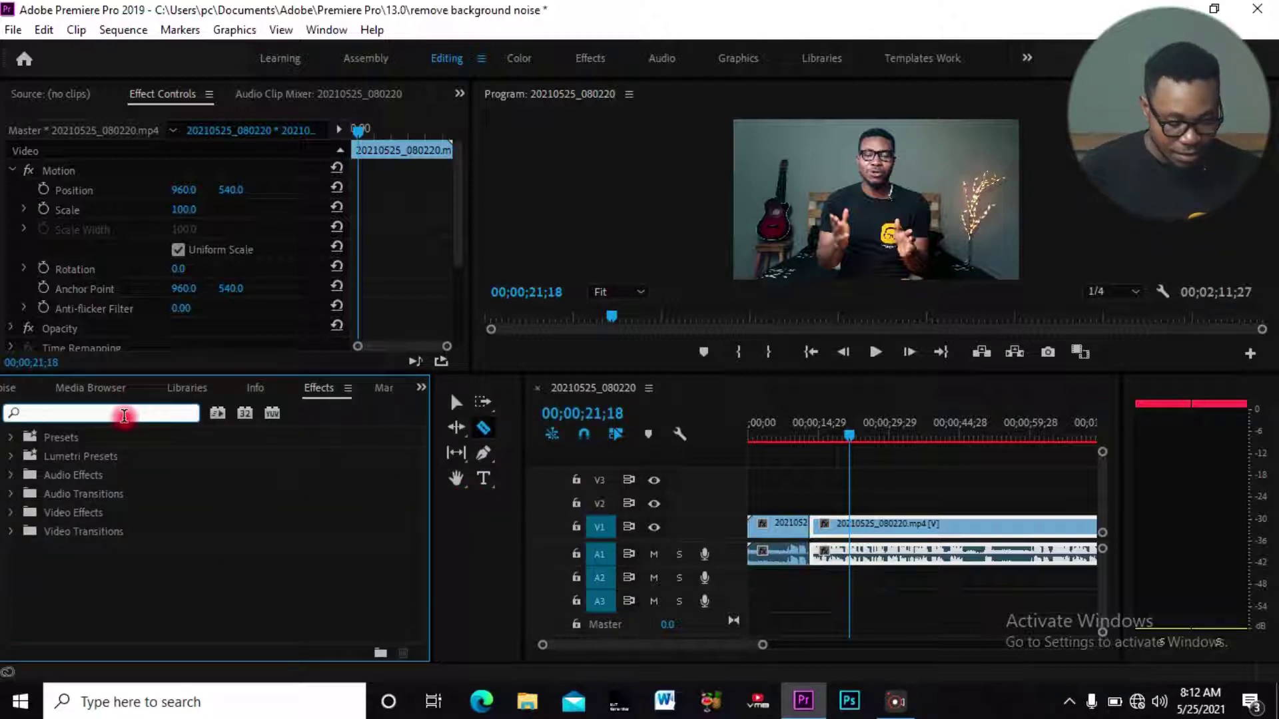
{"action": "type", "text": "denoiser"}
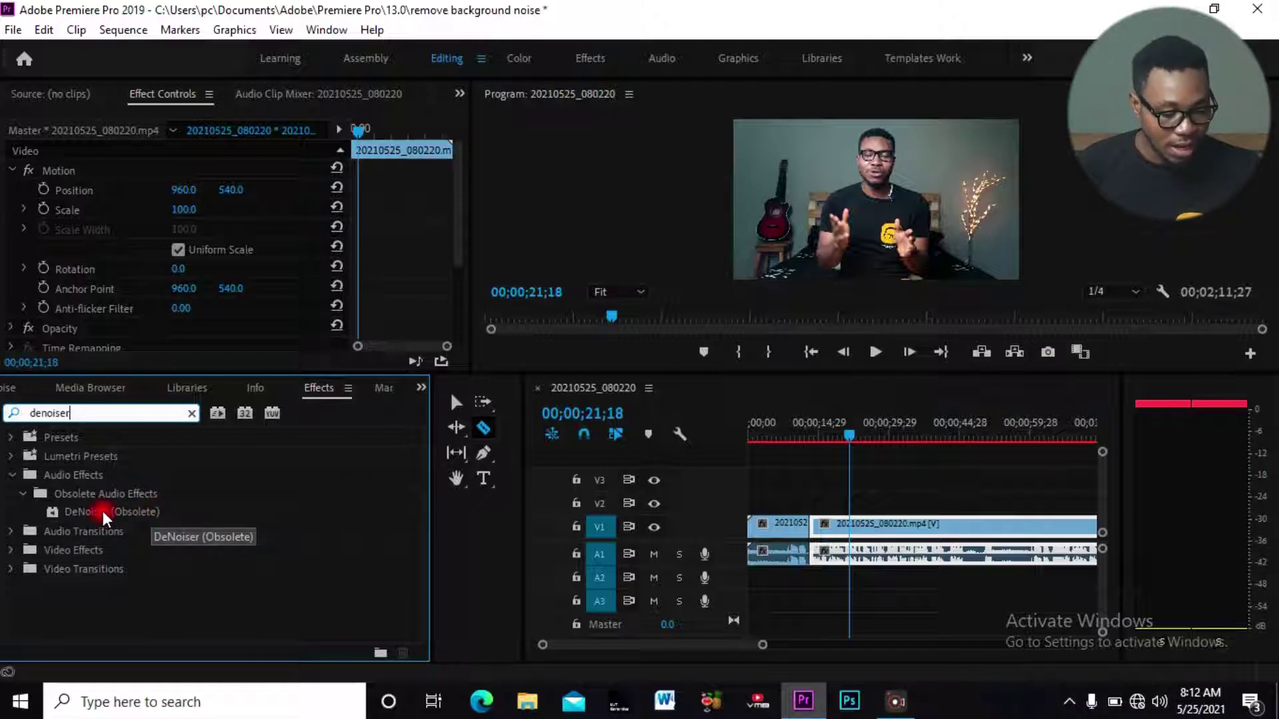
{"action": "key", "text": "BackSpace"}
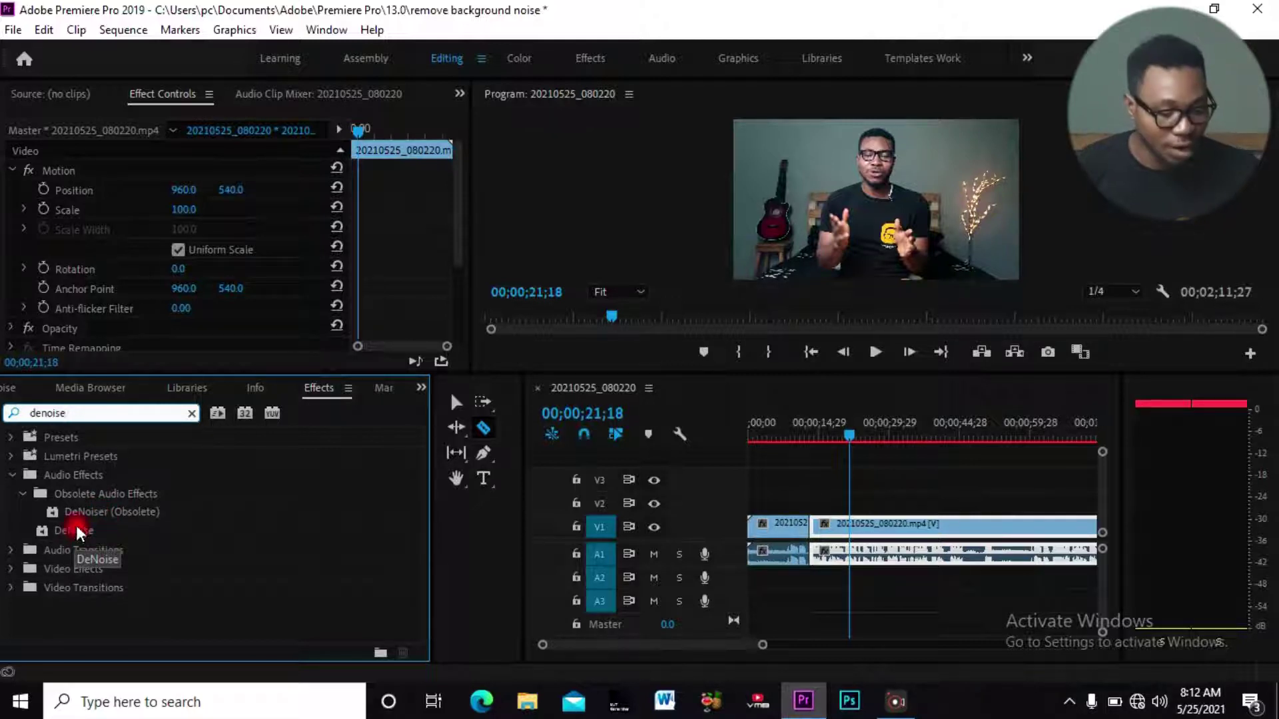
{"action": "left_click_drag", "start_coordinate": [86, 531], "coordinate": [842, 557]}
{"action": "left_click", "coordinate": [600, 479]}
{"action": "left_click", "coordinate": [332, 181]}
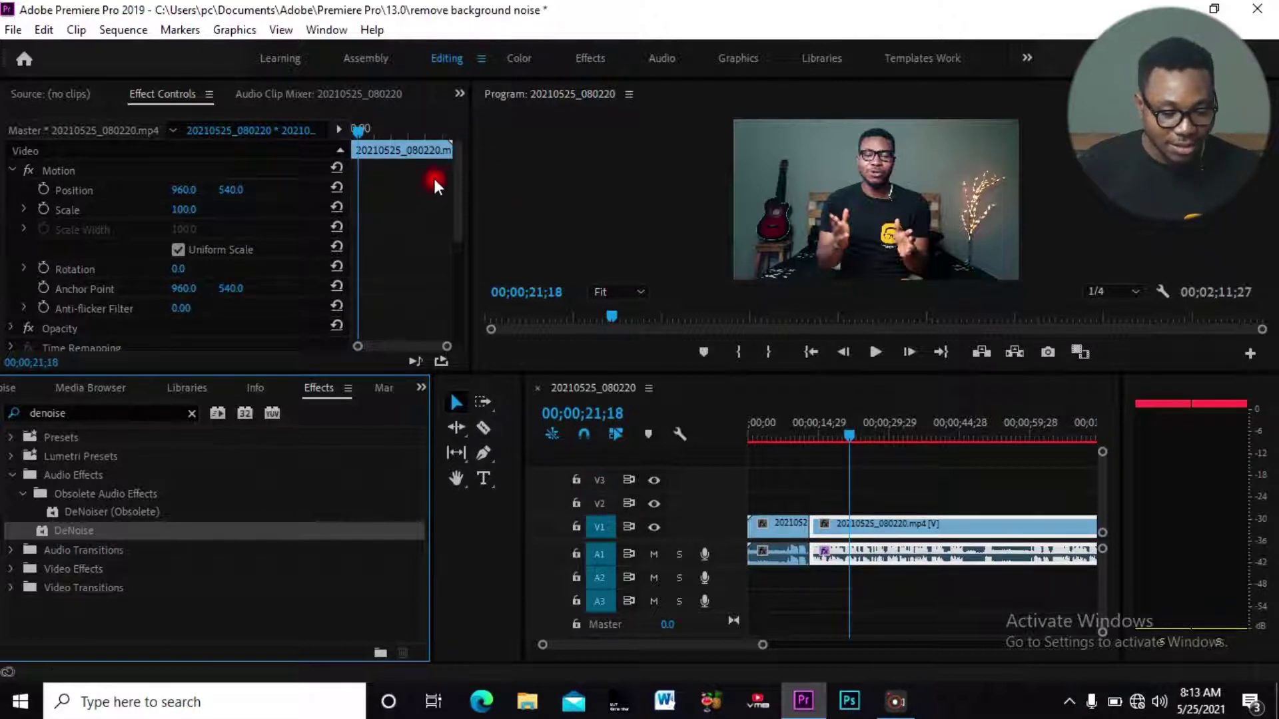
{"action": "left_click_drag", "start_coordinate": [454, 174], "coordinate": [450, 286]}
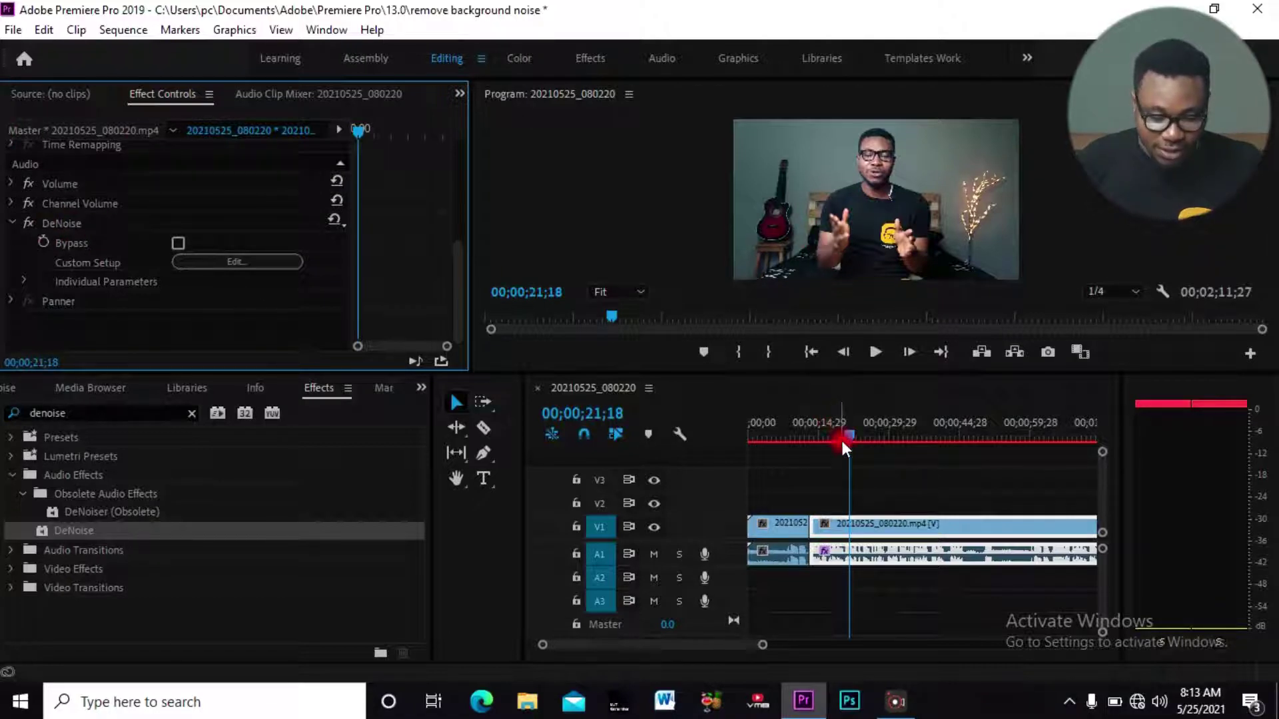
Step: Play the segment with the DeNoise effect from 00;00;16;05 to hear how the audio sounds
{"action": "left_click_drag", "start_coordinate": [846, 435], "coordinate": [824, 437]}
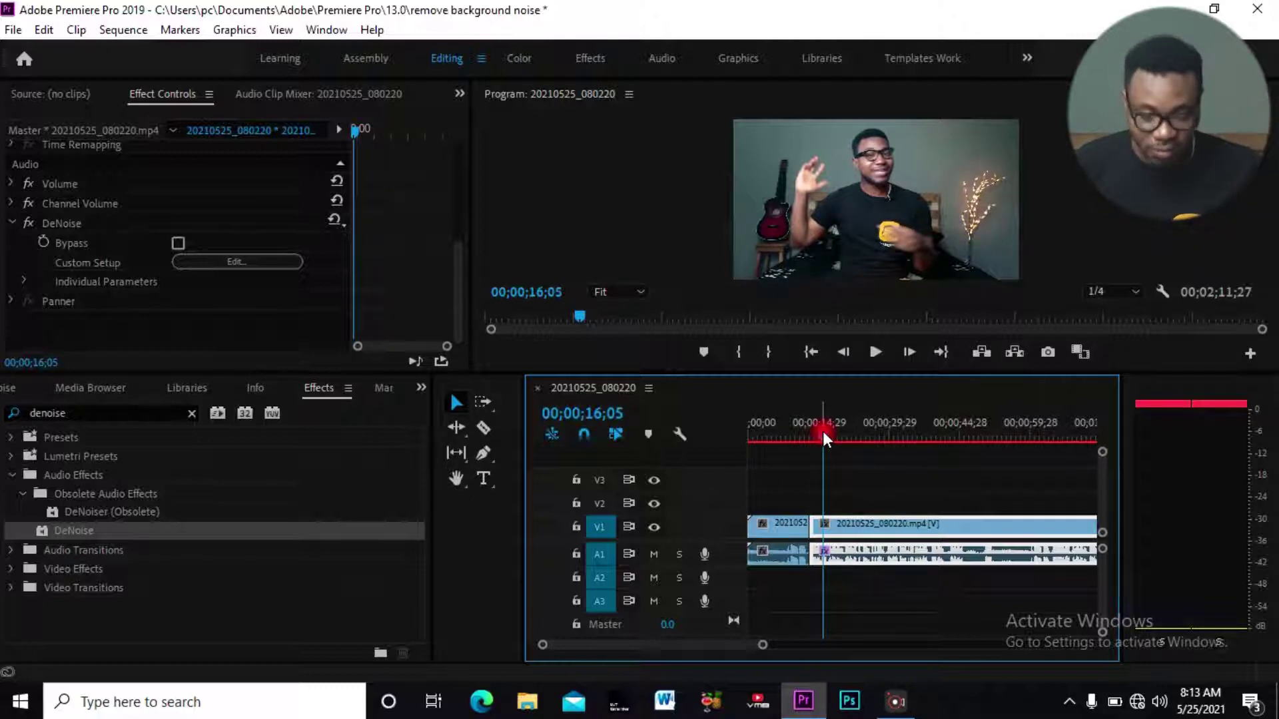
{"action": "key", "text": "space"}
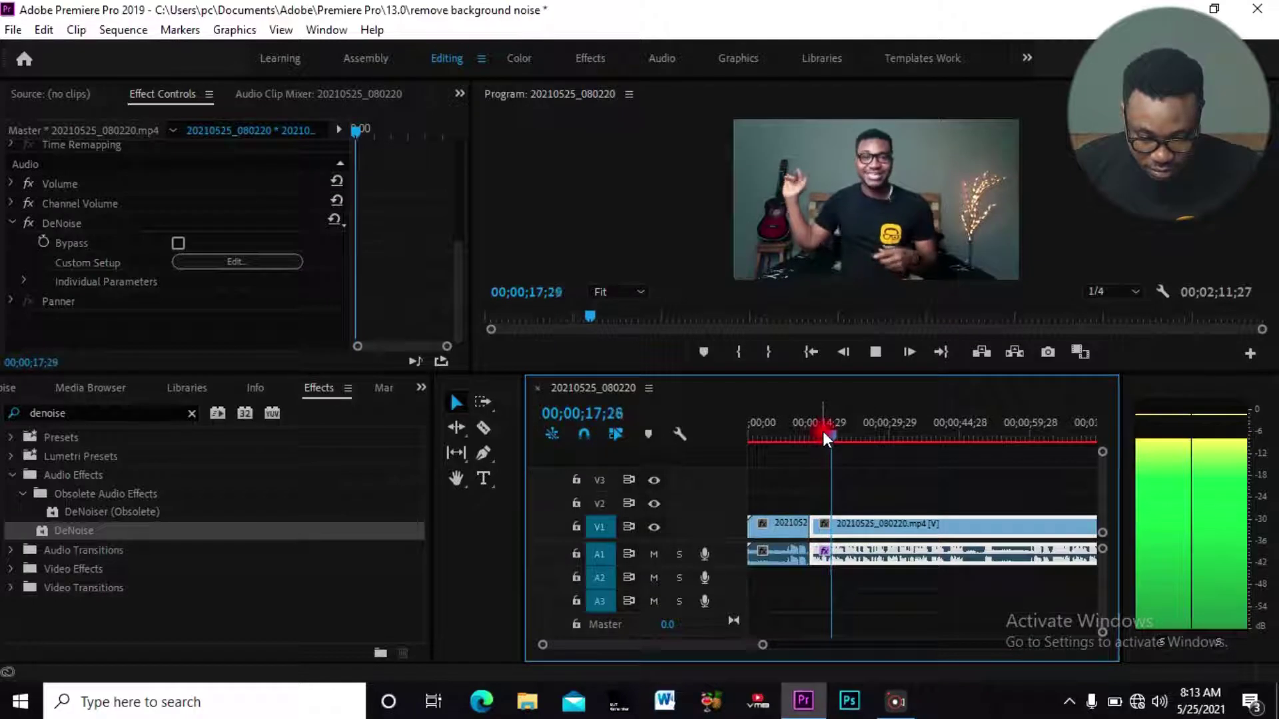
{"action": "key", "text": "space"}
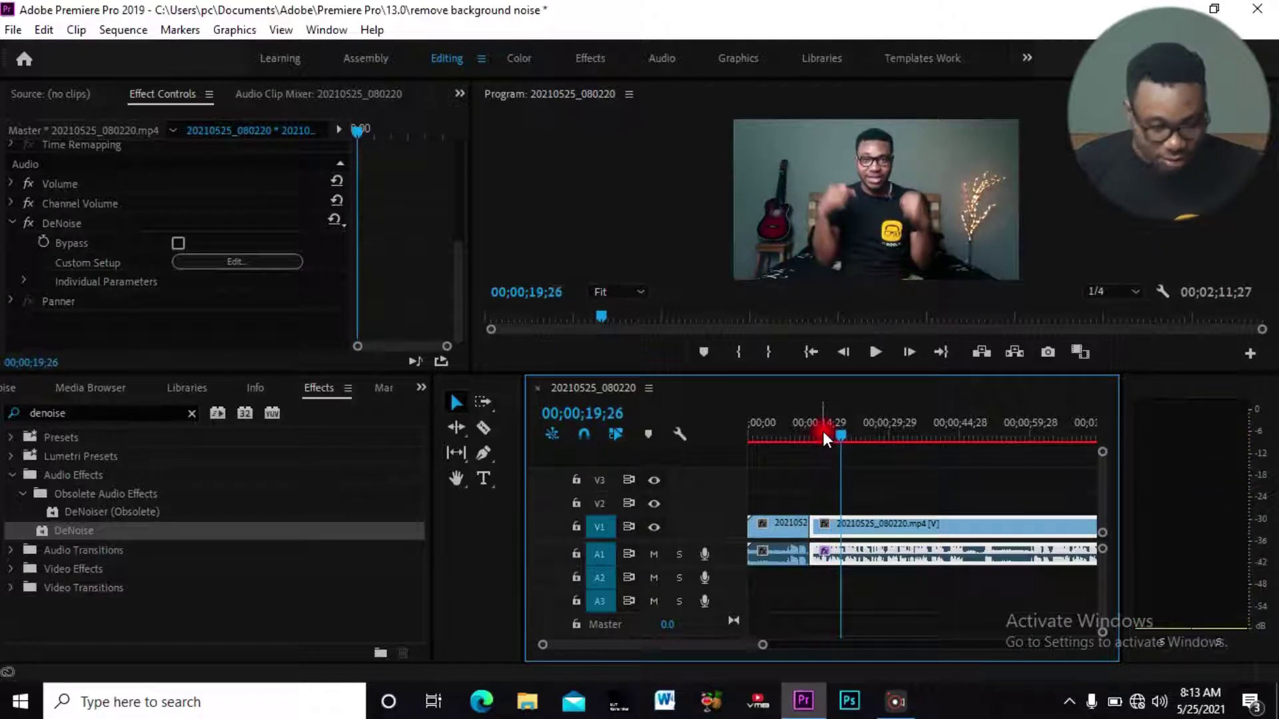
Step: Set the DeNoise amount to 60% in its custom setup and play the segment from 00;00;16;11 to check the sound
{"action": "left_click", "coordinate": [241, 261]}
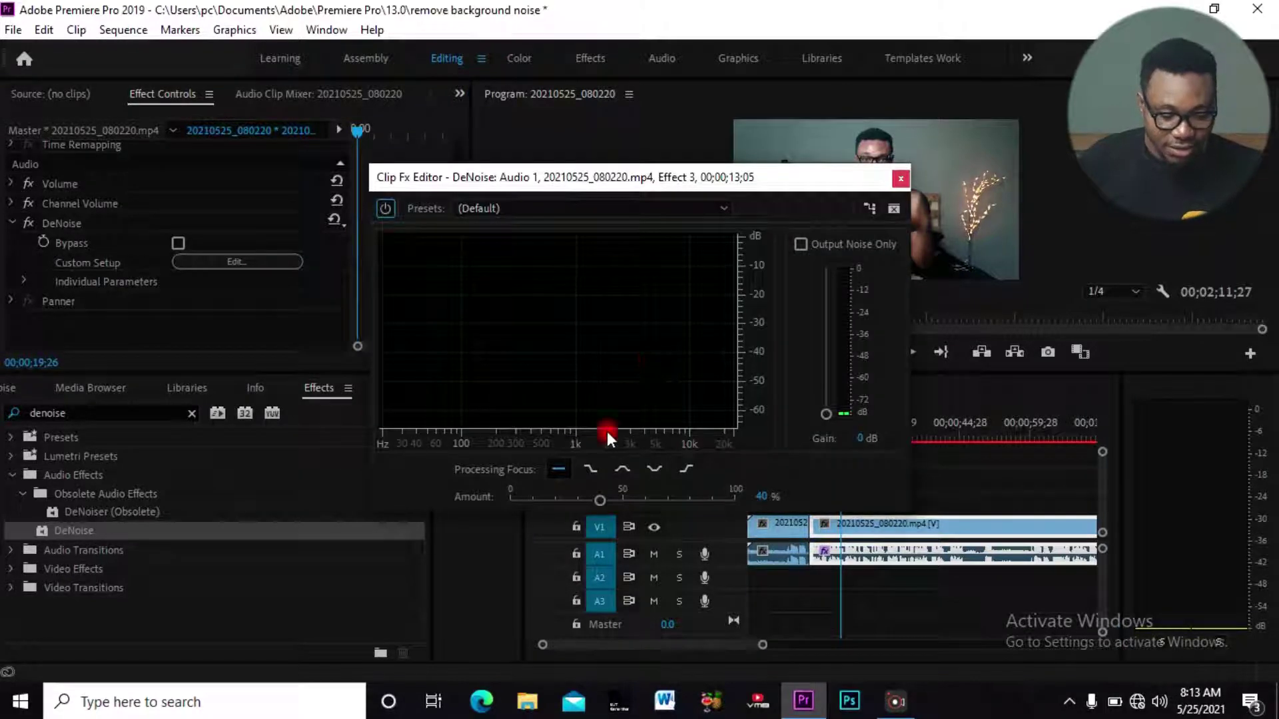
{"action": "left_click_drag", "start_coordinate": [606, 497], "coordinate": [604, 494]}
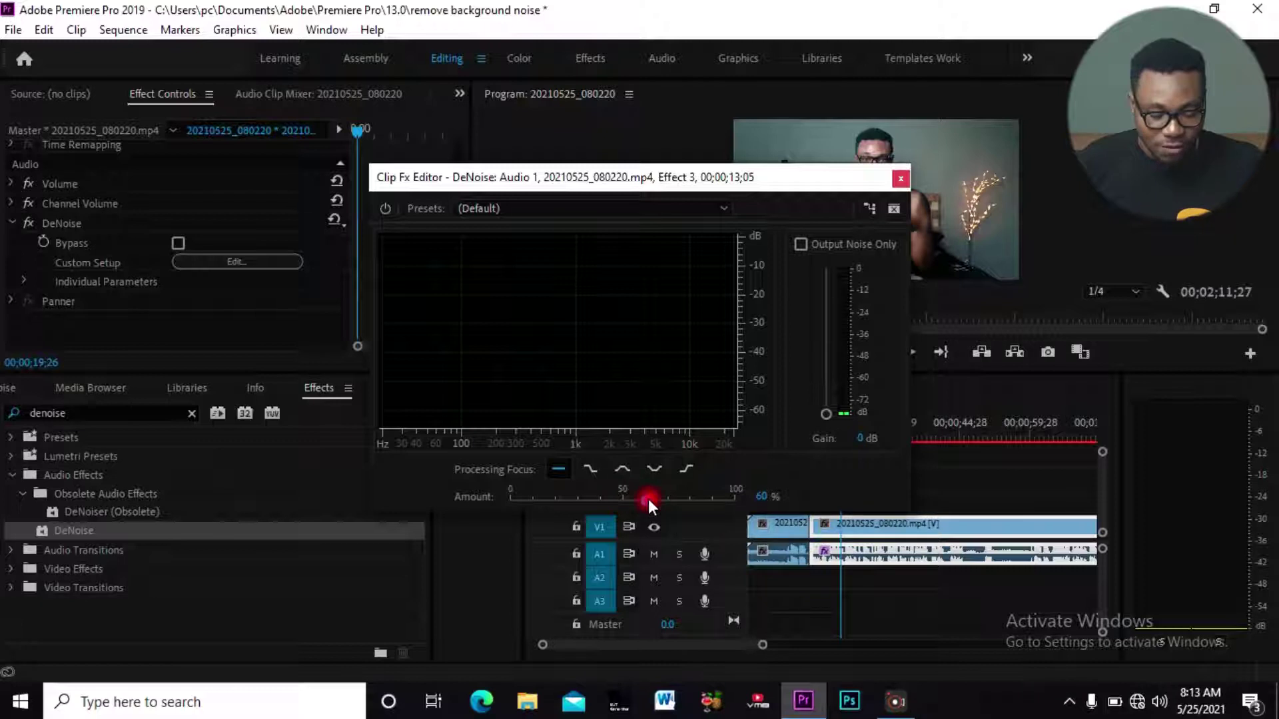
{"action": "left_click", "coordinate": [899, 179]}
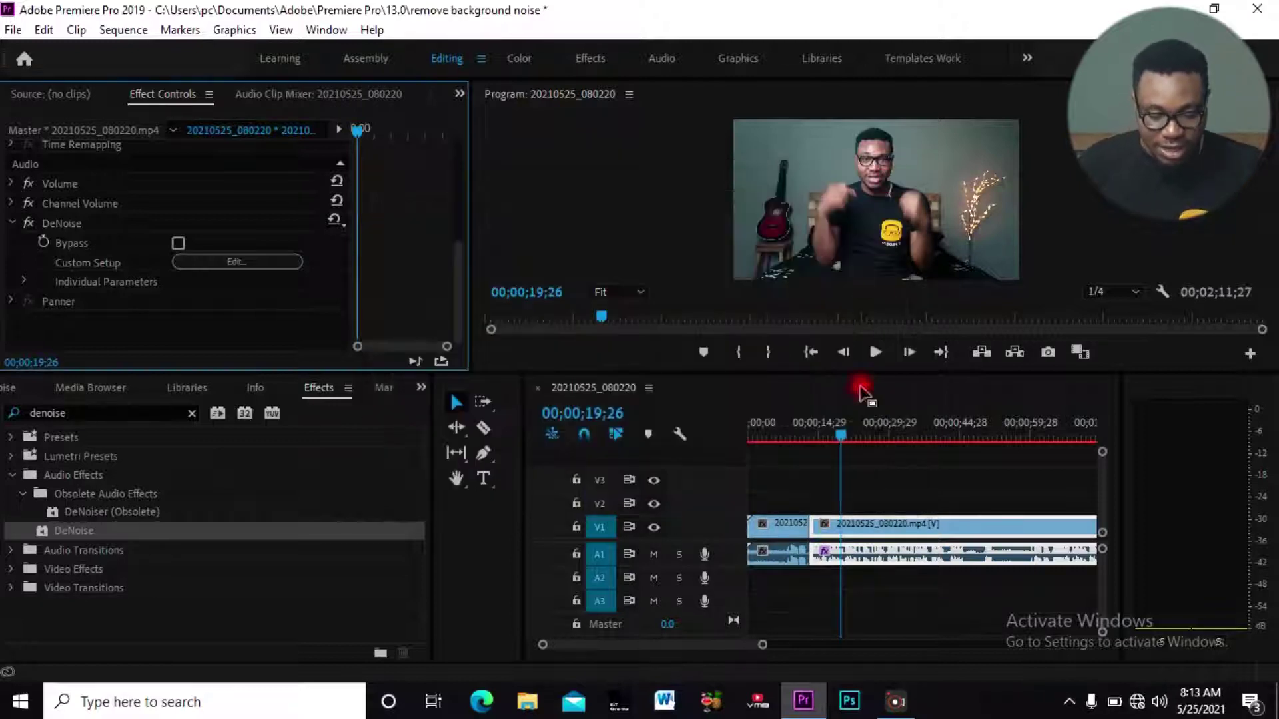
{"action": "left_click_drag", "start_coordinate": [841, 434], "coordinate": [825, 430]}
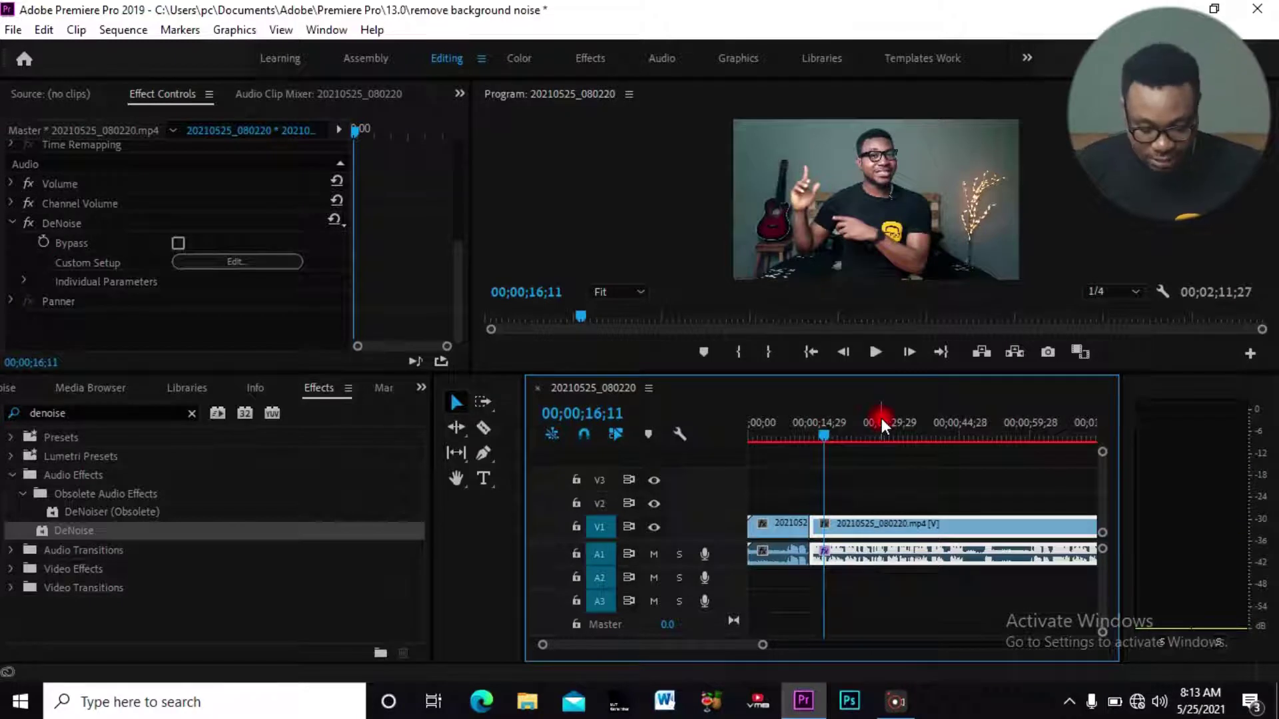
{"action": "left_click", "coordinate": [874, 353]}
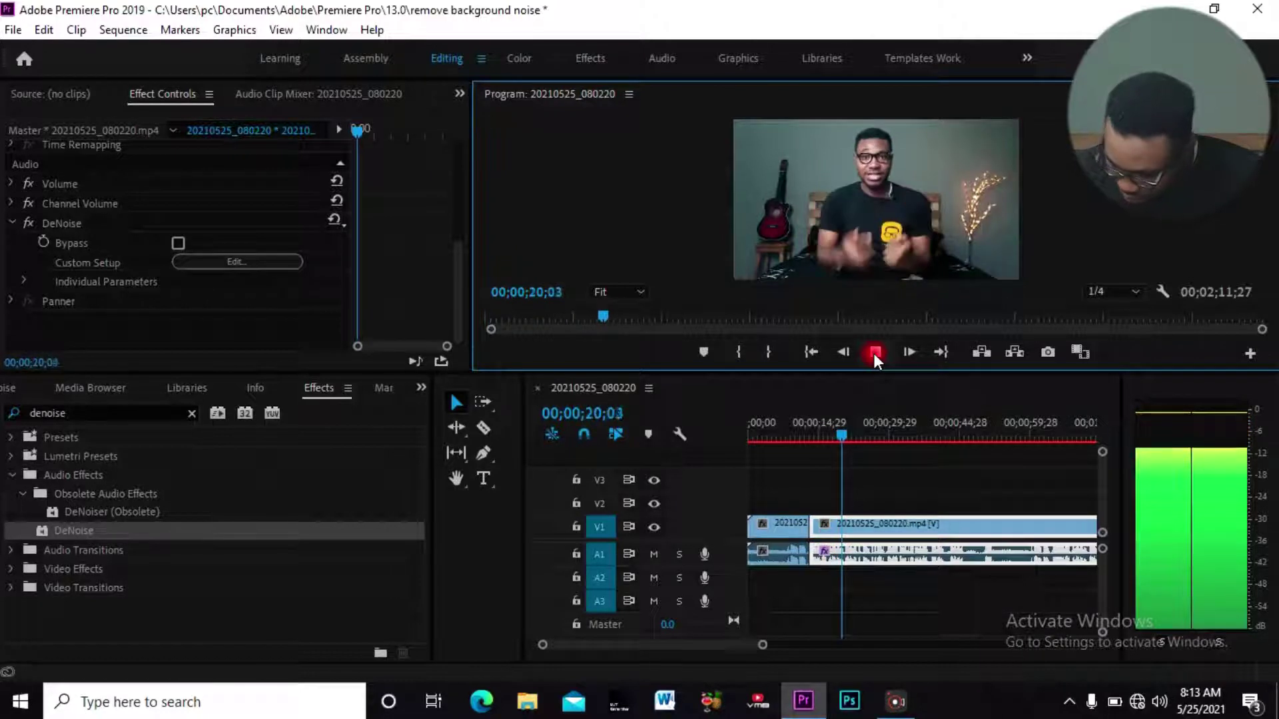
{"action": "left_click", "coordinate": [873, 353]}
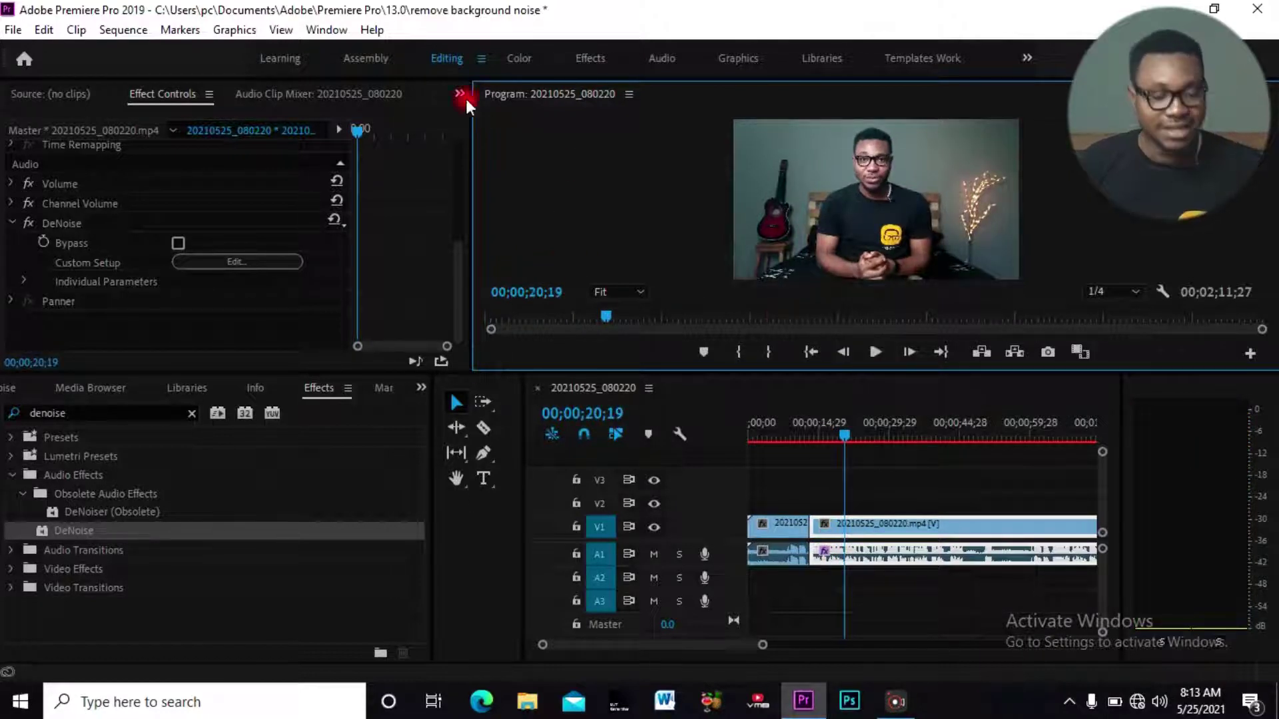
Step: Raise the DeNoise amount to 78% in its custom setup and play the segment onward to check the sound
{"action": "left_click", "coordinate": [268, 264]}
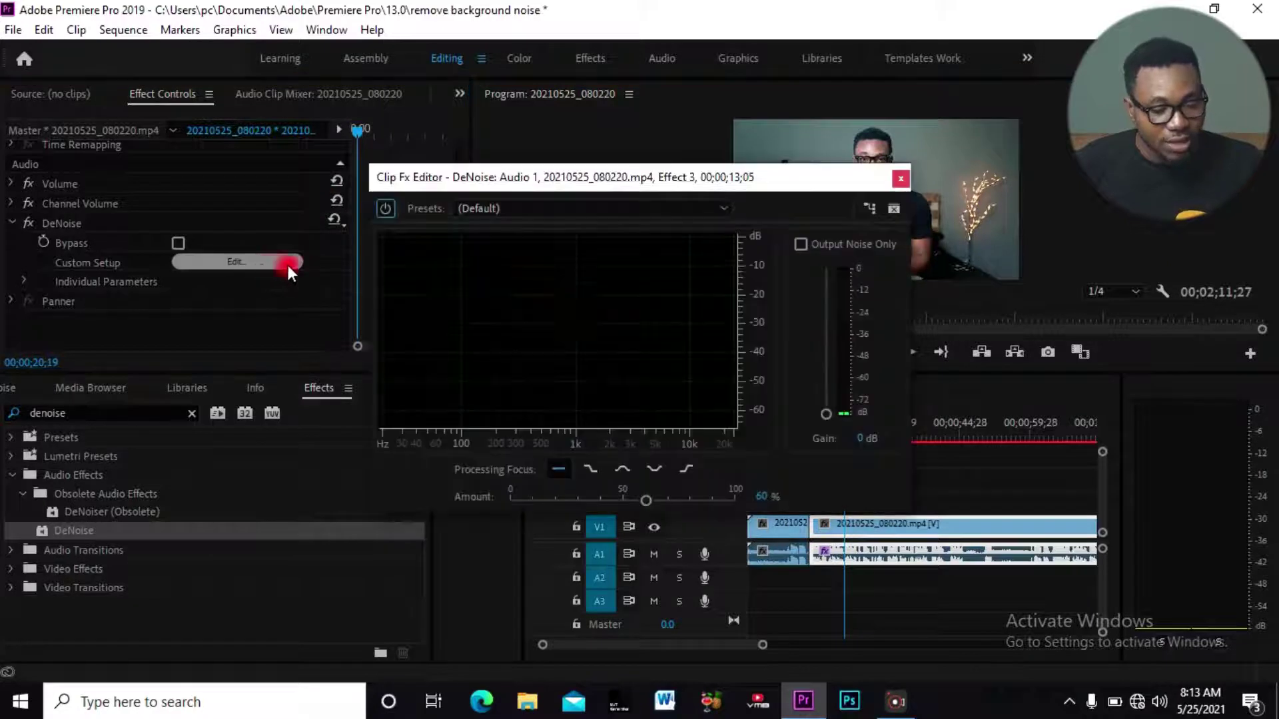
{"action": "left_click_drag", "start_coordinate": [650, 497], "coordinate": [685, 497]}
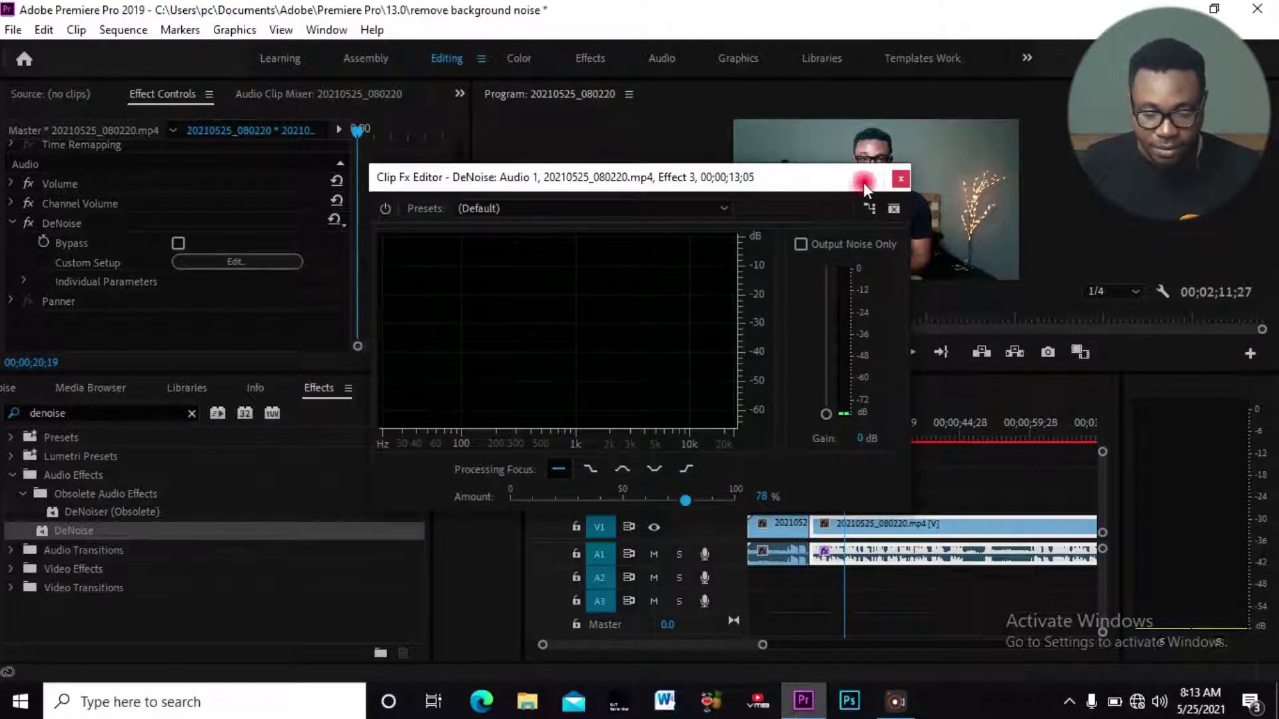
{"action": "left_click", "coordinate": [903, 176]}
{"action": "left_click", "coordinate": [881, 347]}
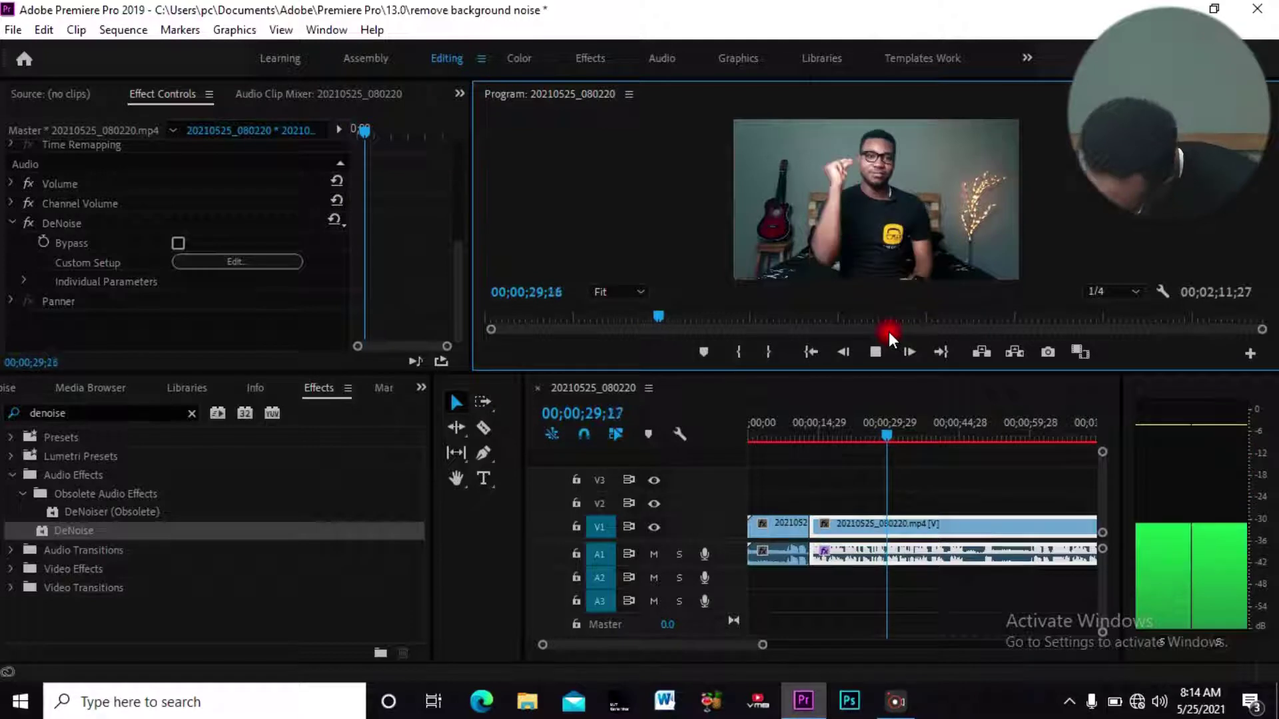
{"action": "key", "text": "space"}
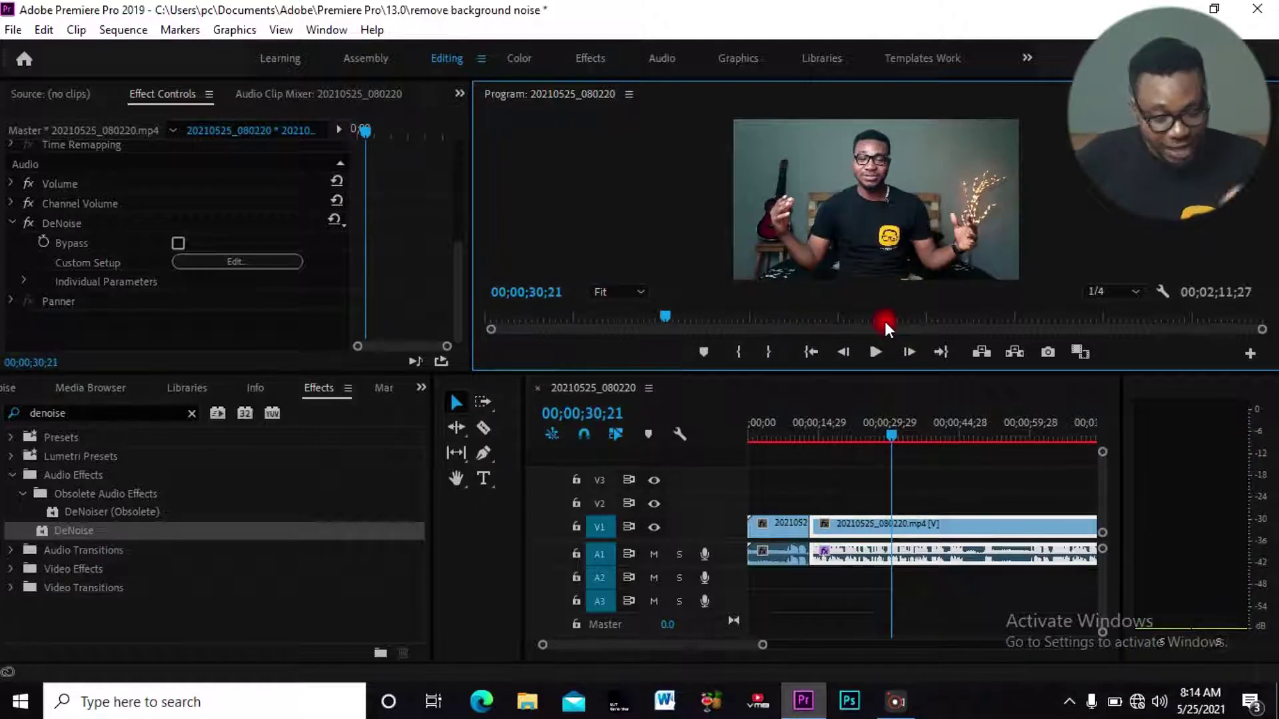
Step: Raise the DeNoise amount to 85% in its custom setup and play the segment from 00;00;16;11 to check the sound
{"action": "left_click", "coordinate": [227, 264]}
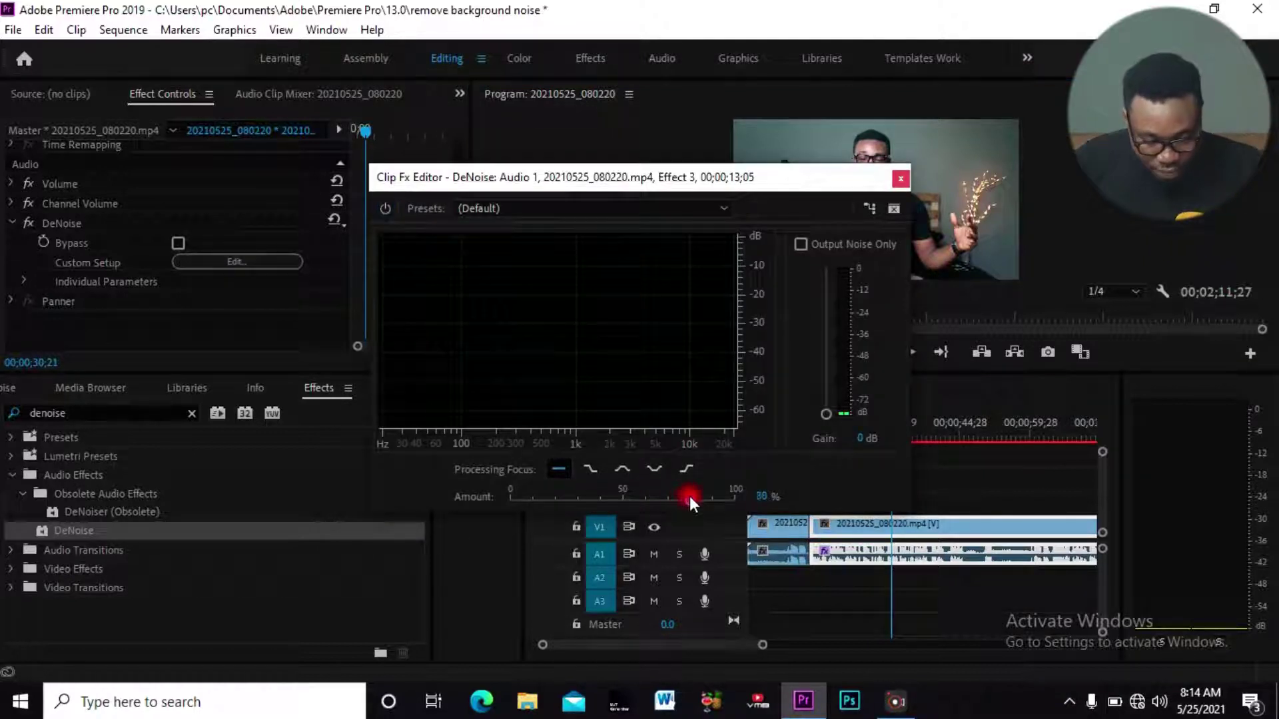
{"action": "left_click_drag", "start_coordinate": [692, 497], "coordinate": [699, 496]}
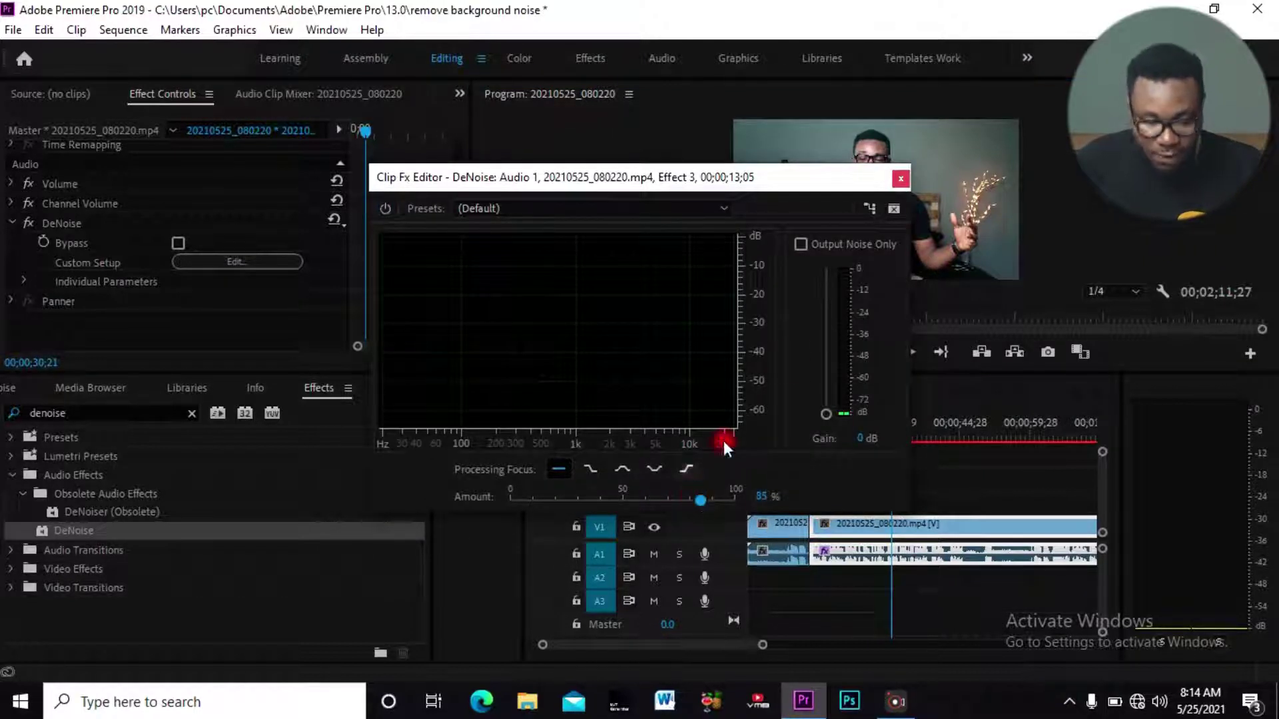
{"action": "left_click", "coordinate": [901, 178]}
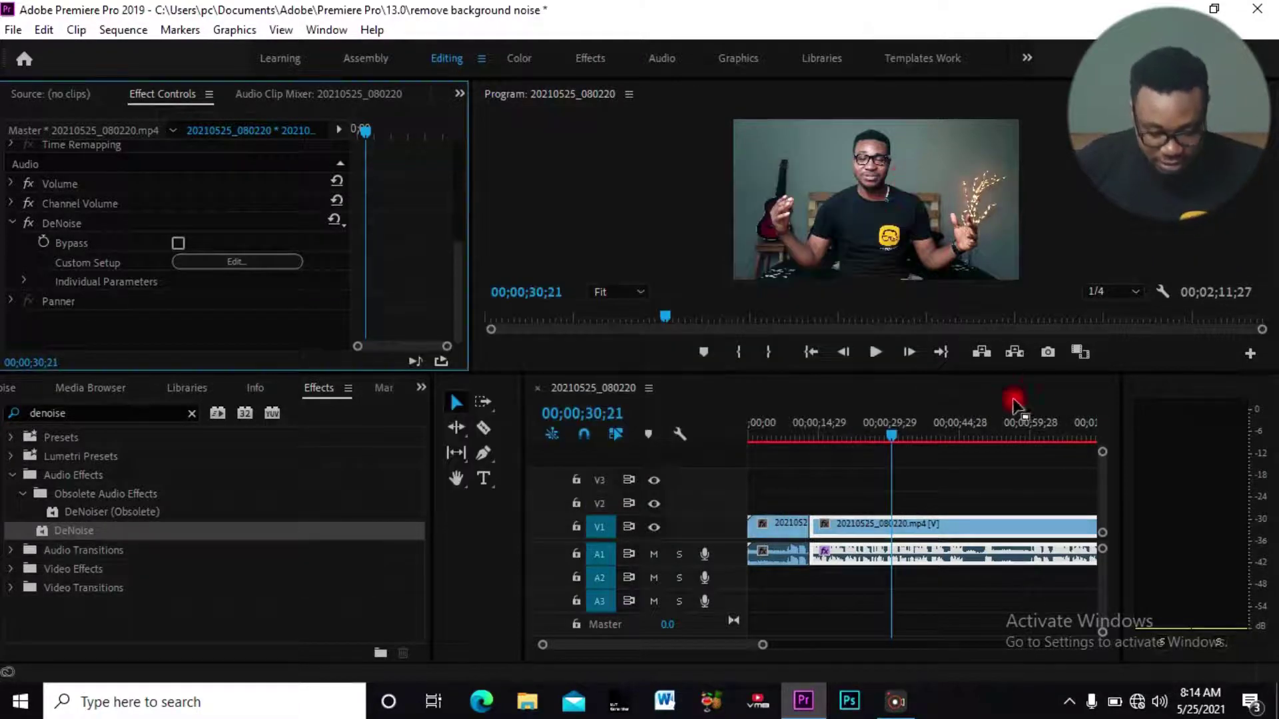
{"action": "left_click_drag", "start_coordinate": [890, 435], "coordinate": [825, 433]}
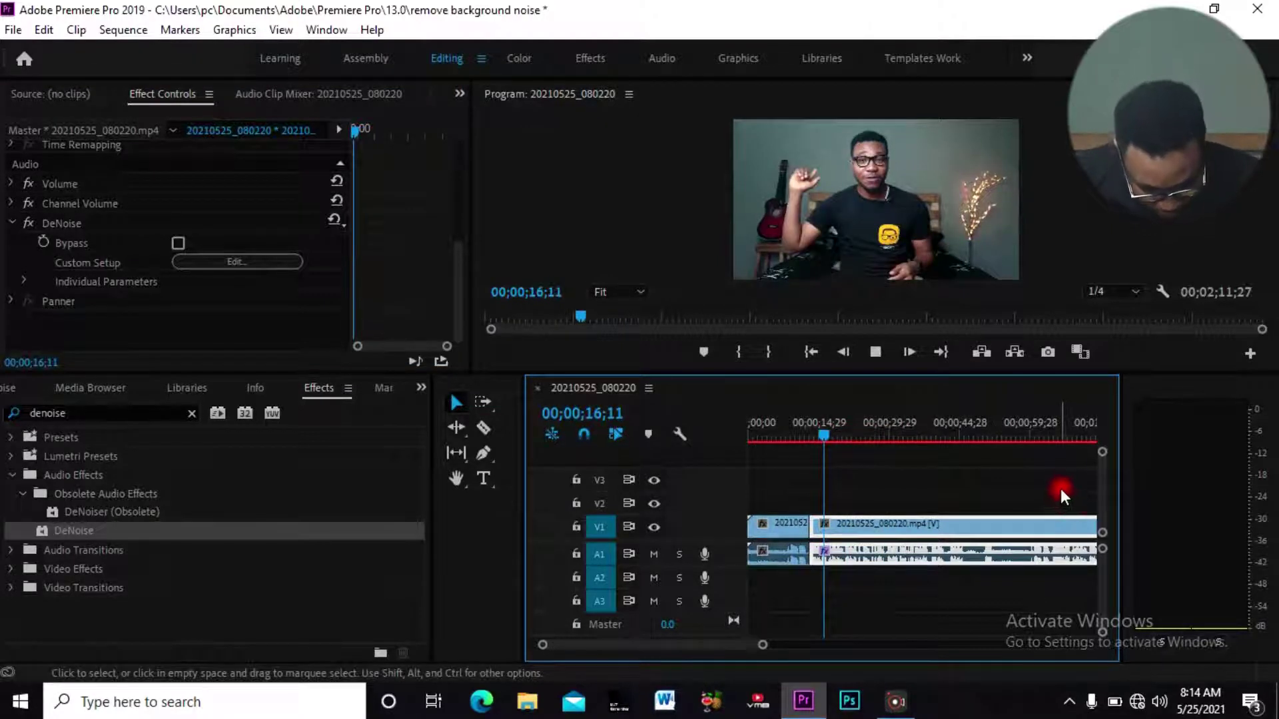
{"action": "key", "text": "space"}
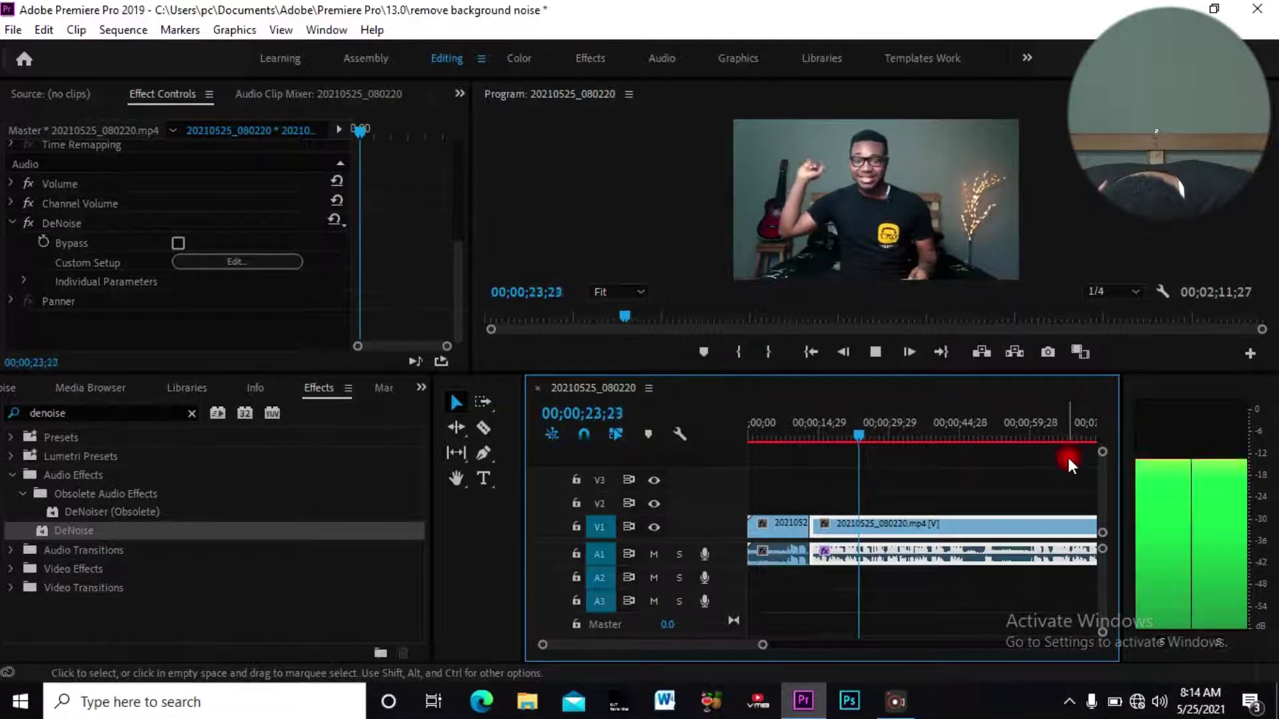
{"action": "key", "text": "space"}
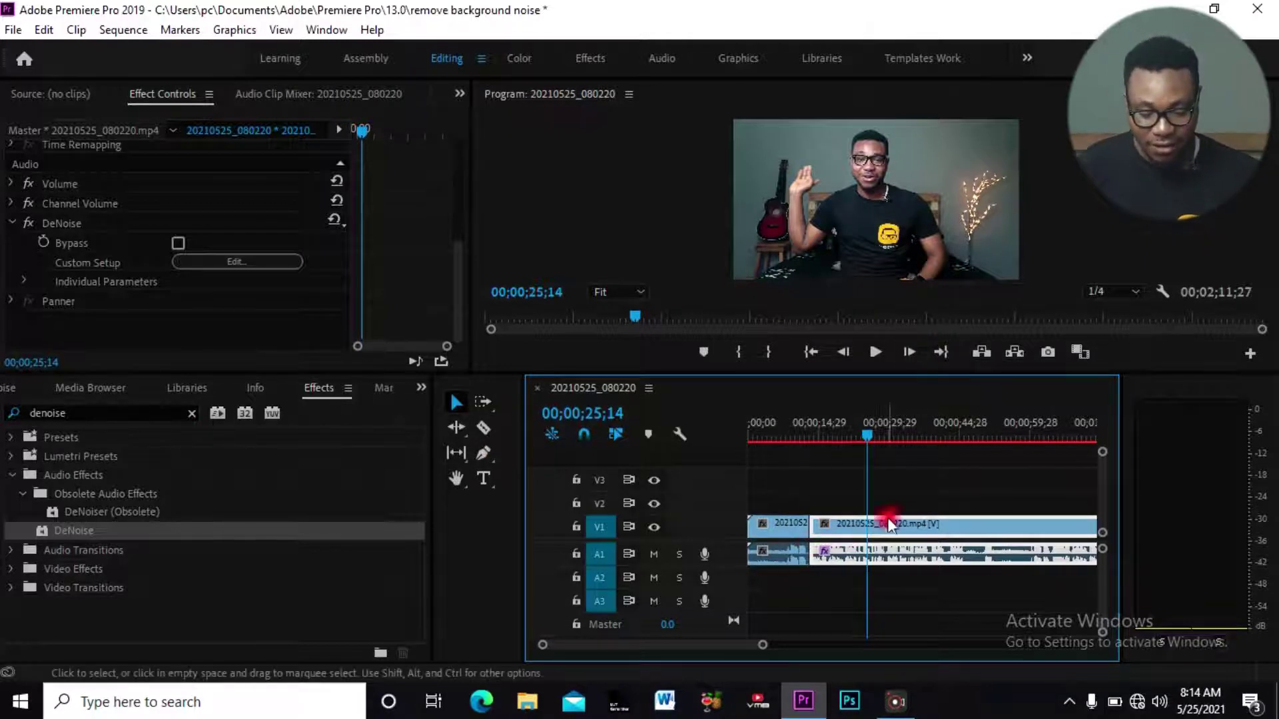
Step: Clear the effects search, apply the Audio Preset ArifsTube preset to the audio segment after the cut, and start playback
{"action": "left_click", "coordinate": [190, 413]}
{"action": "left_click", "coordinate": [13, 437]}
{"action": "left_click_drag", "start_coordinate": [102, 455], "coordinate": [880, 548]}
{"action": "key", "text": "space"}
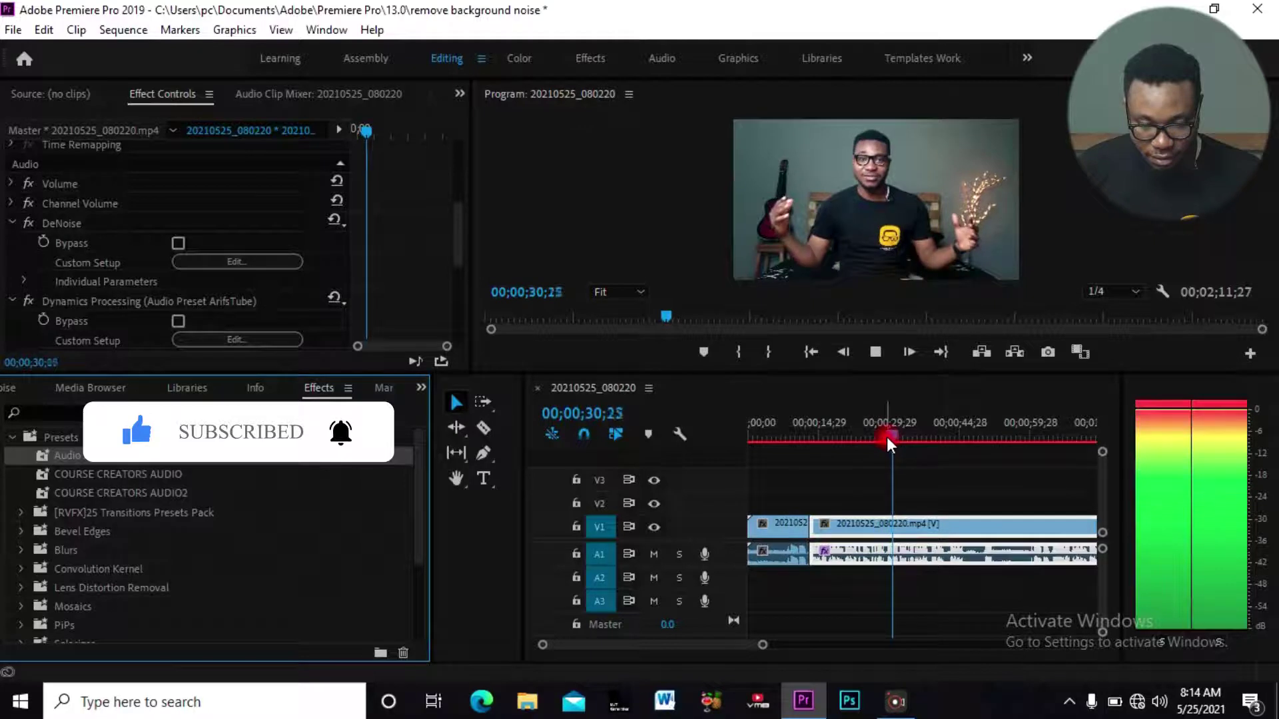
Step: Replay the segment from about 00;00;18 to hear how the audio sounds with the preset applied
{"action": "left_click_drag", "start_coordinate": [898, 430], "coordinate": [831, 440]}
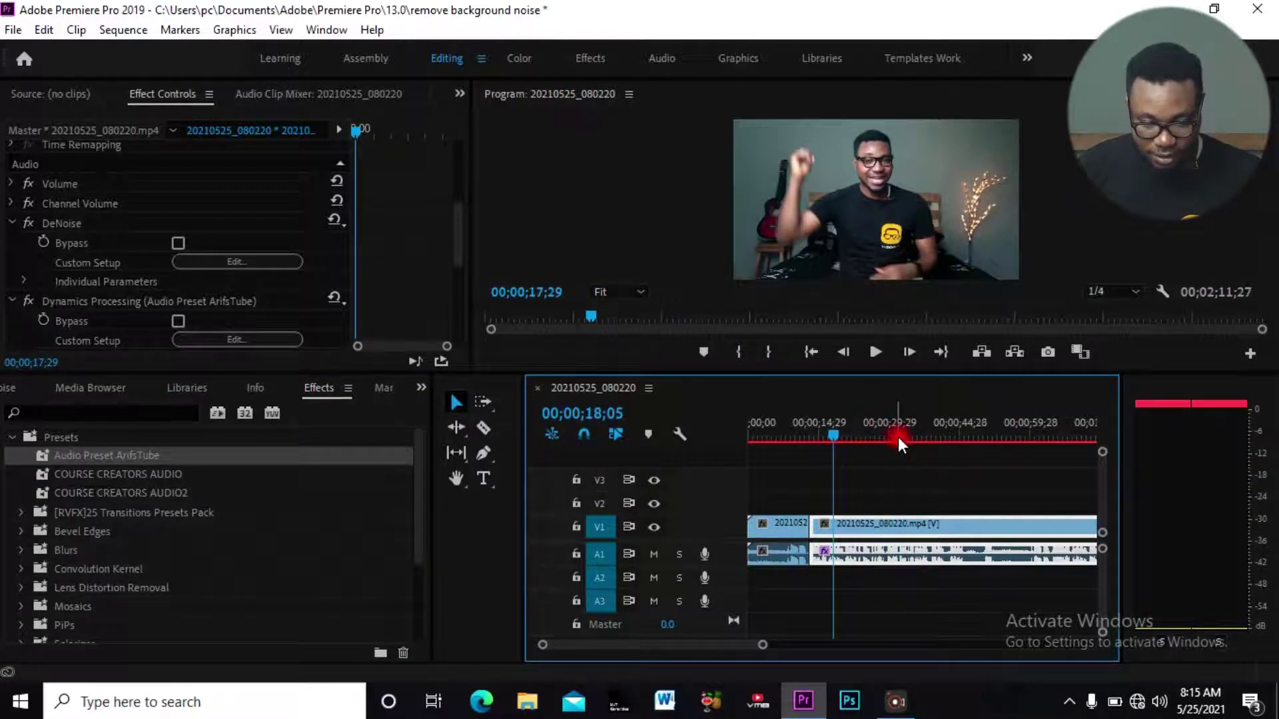
{"action": "key", "text": "space"}
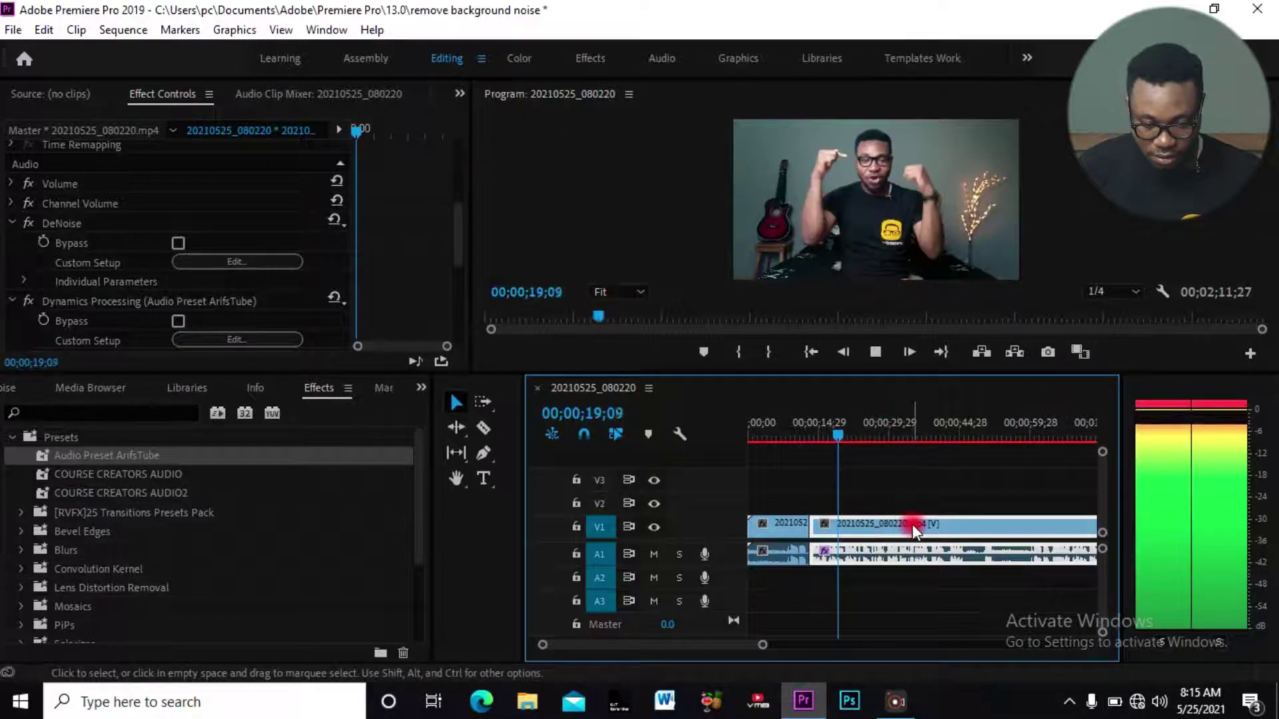
{"action": "key", "text": "space"}
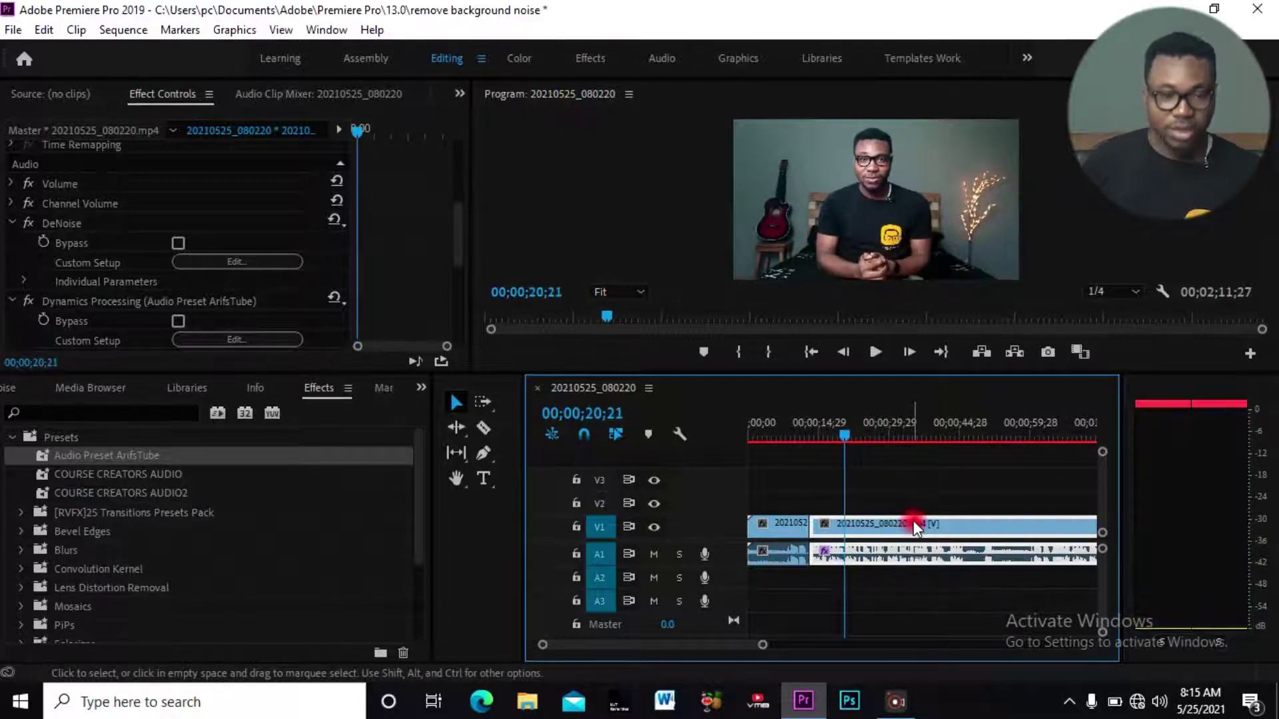